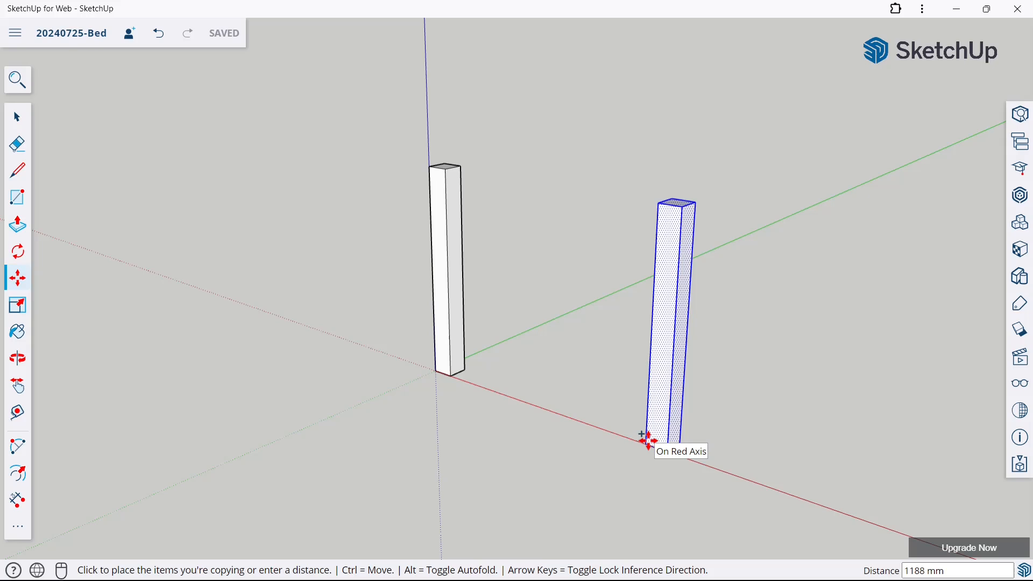
Copy the post 1250 mm along the red axis and clear the selection
key("Return")
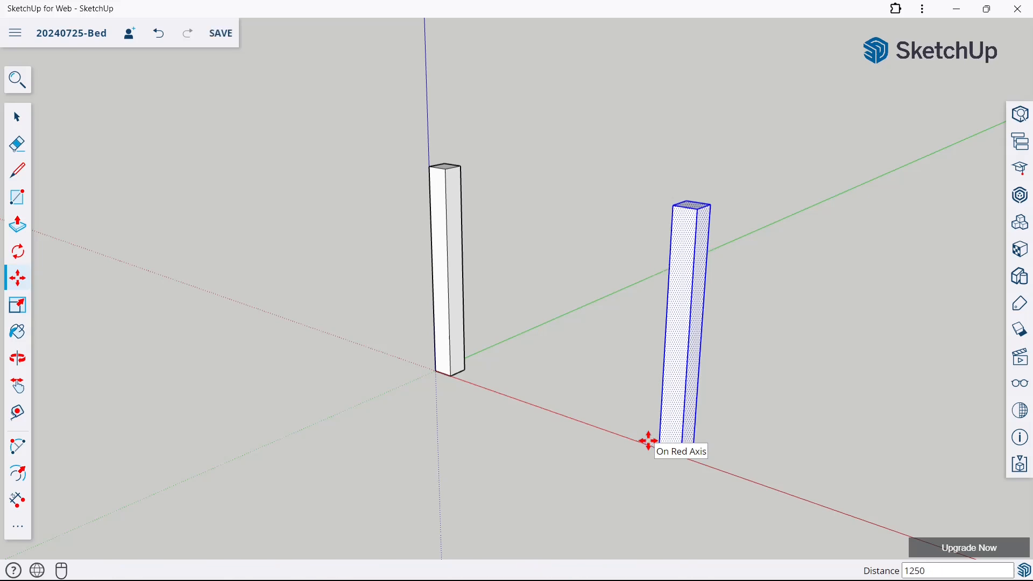
left_click(19, 114)
left_click(296, 212)
Draw a two-point arc between the posts' front inner edges near their upper ends, with a bulge of about 251 mm
middle_click_drag(295, 212, 644, 258)
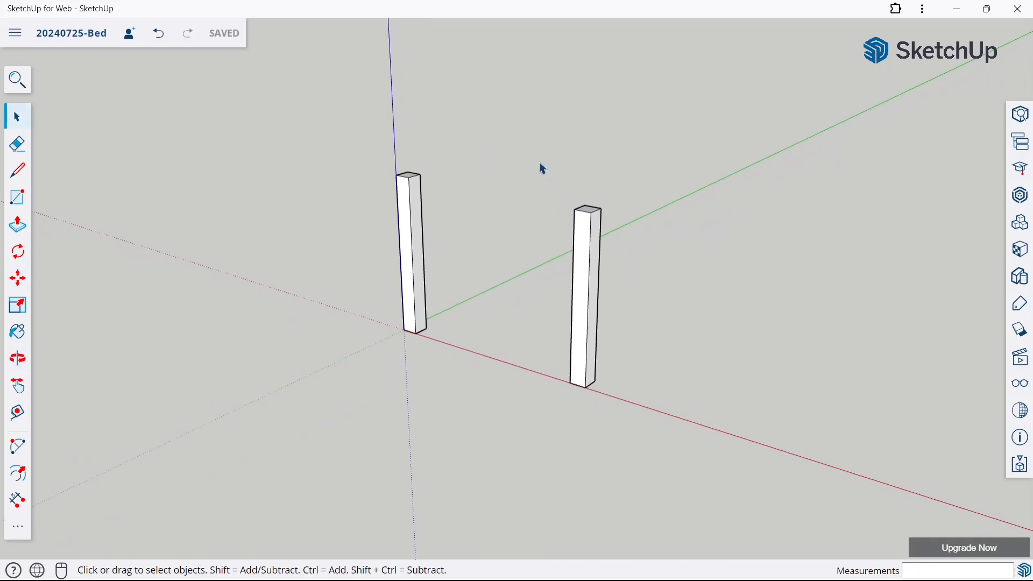
left_click(25, 455)
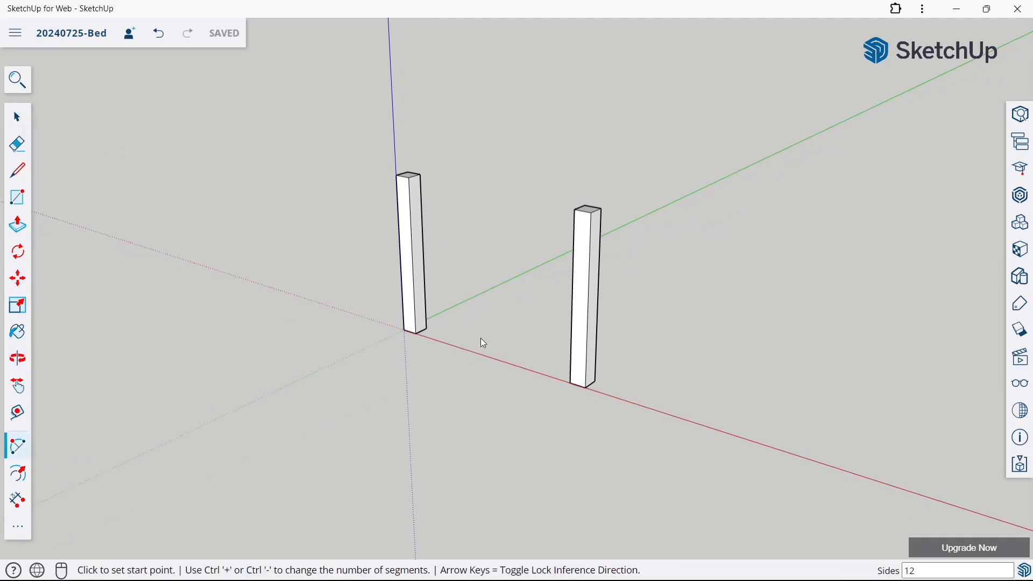
middle_click_drag(480, 340, 660, 273)
scroll(414, 178, "up", 3)
middle_click_drag(414, 179, 414, 235)
left_click(25, 445)
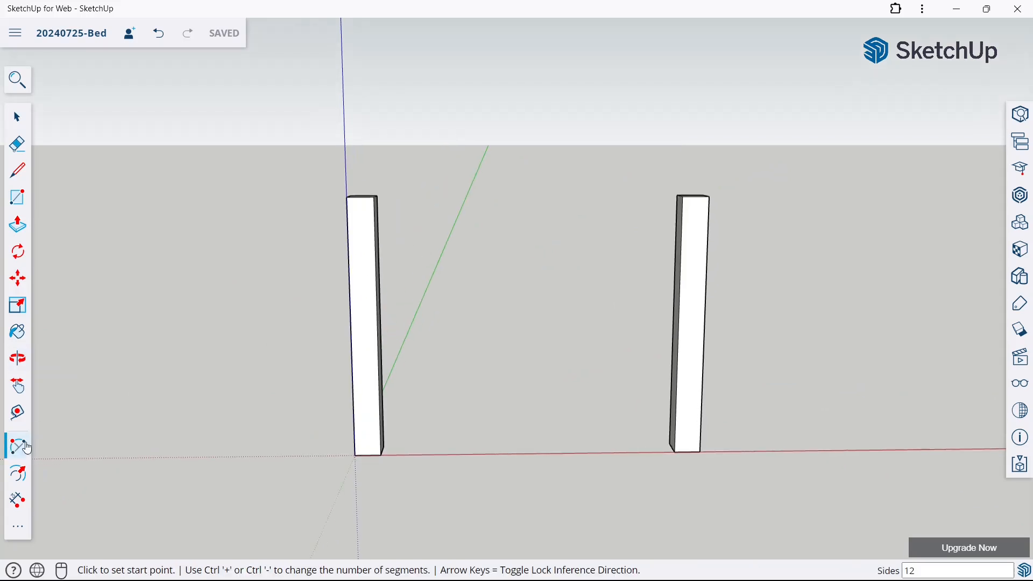
left_click(376, 255)
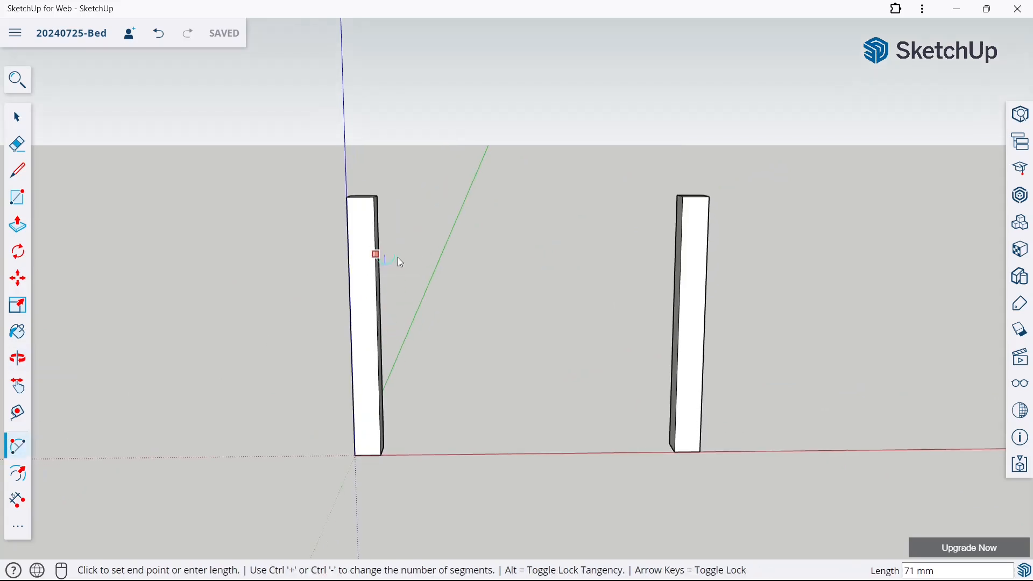
left_click(681, 253)
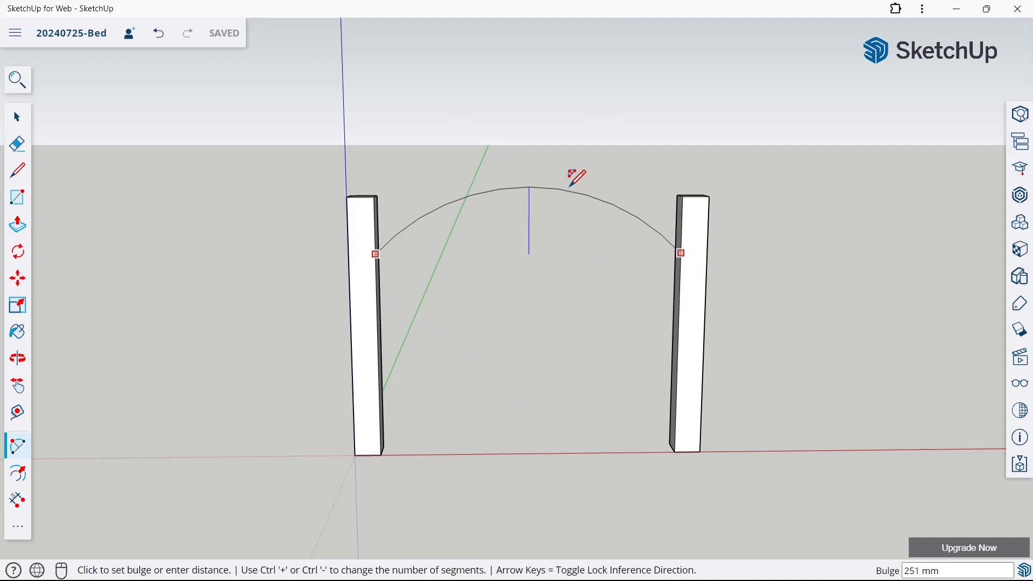
left_click(569, 187)
left_click(20, 122)
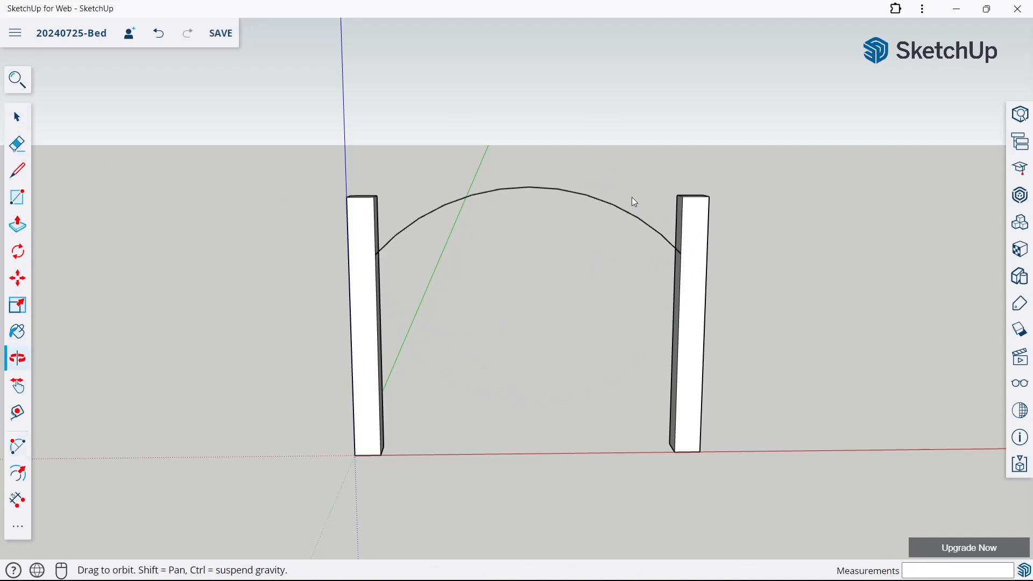
Draw a line about 1150 mm long along the red axis between the lower parts of the posts' front inner edges, closing the arched face
middle_click_drag(632, 198, 459, 262)
left_click(16, 182)
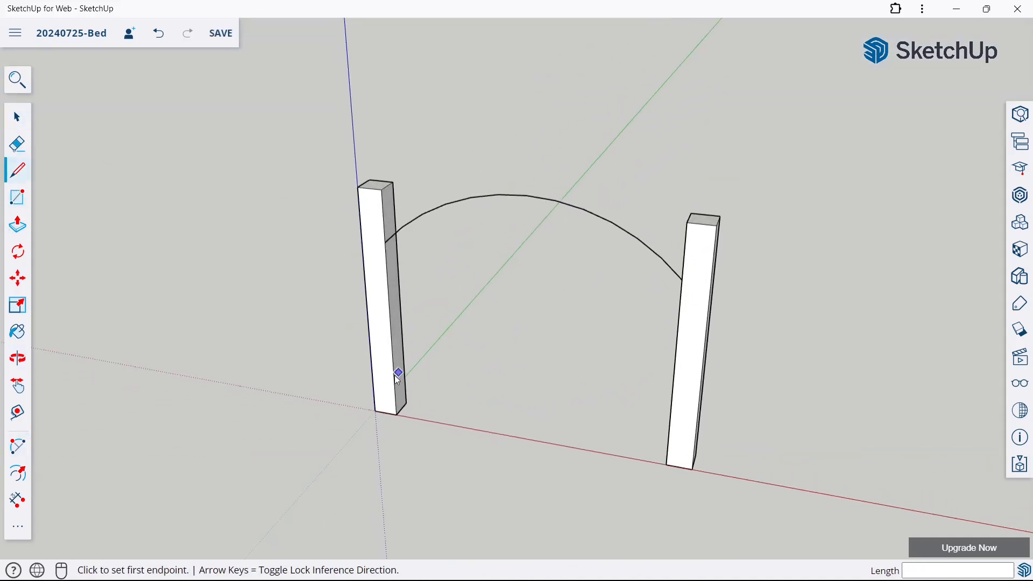
left_click(394, 371)
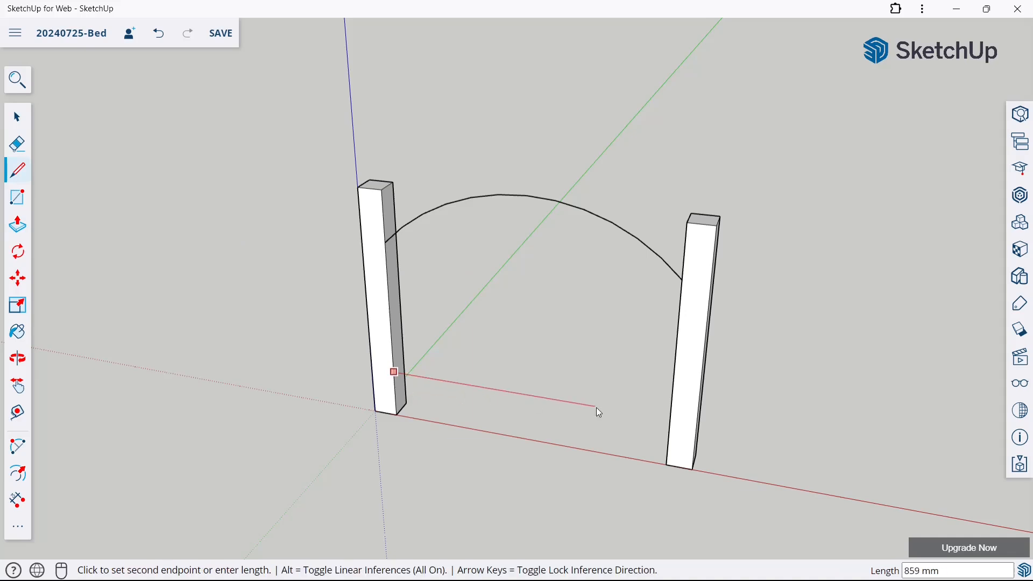
left_click(670, 420)
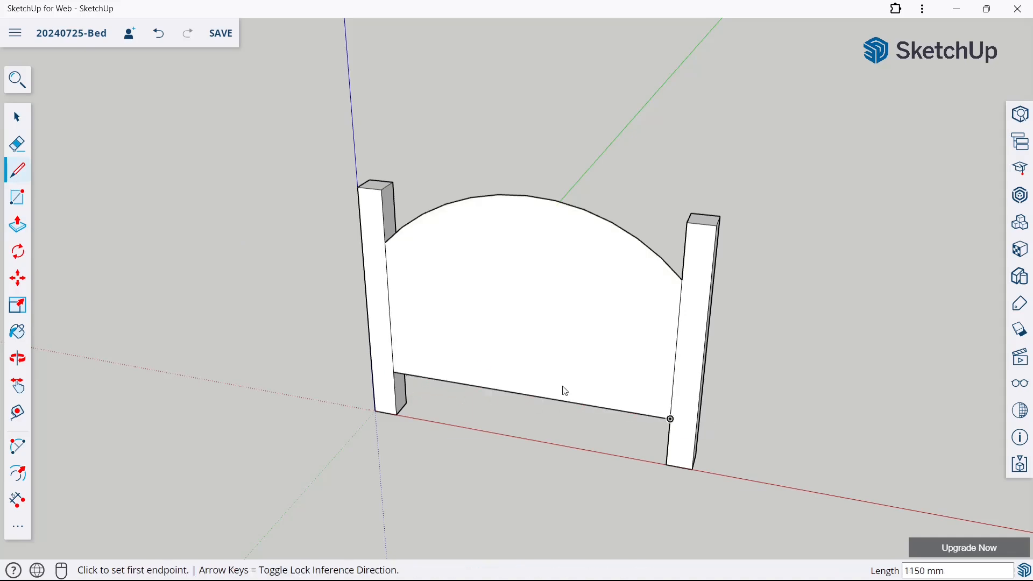
left_click(18, 128)
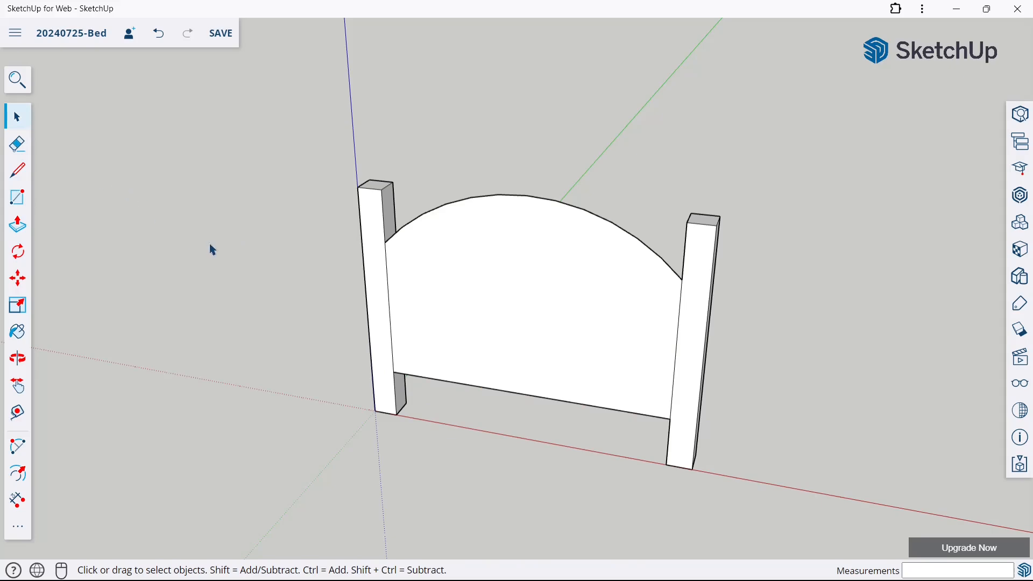
Push/Pull the arched face 100 mm back to match the depth of the posts
key("r")
key("p")
middle_click_drag(588, 226, 460, 259)
left_click(460, 259)
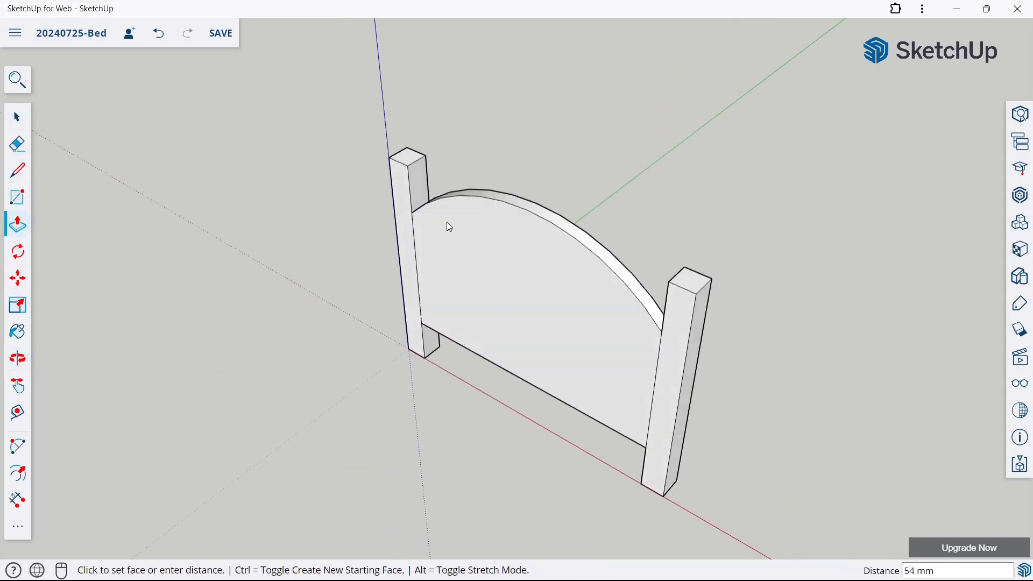
left_click(429, 163)
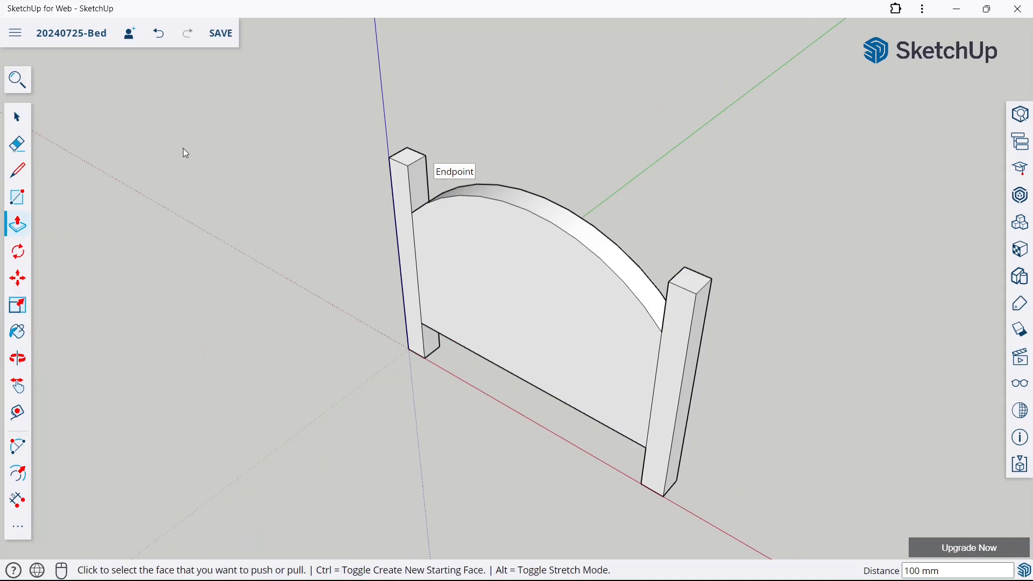
left_click(8, 118)
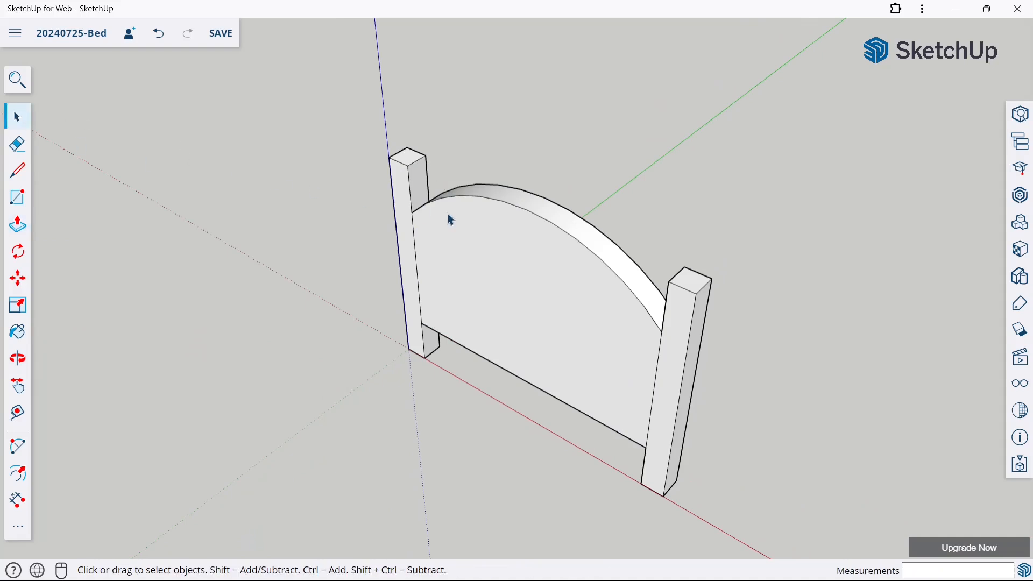
middle_click_drag(451, 219, 673, 328)
left_click(18, 473)
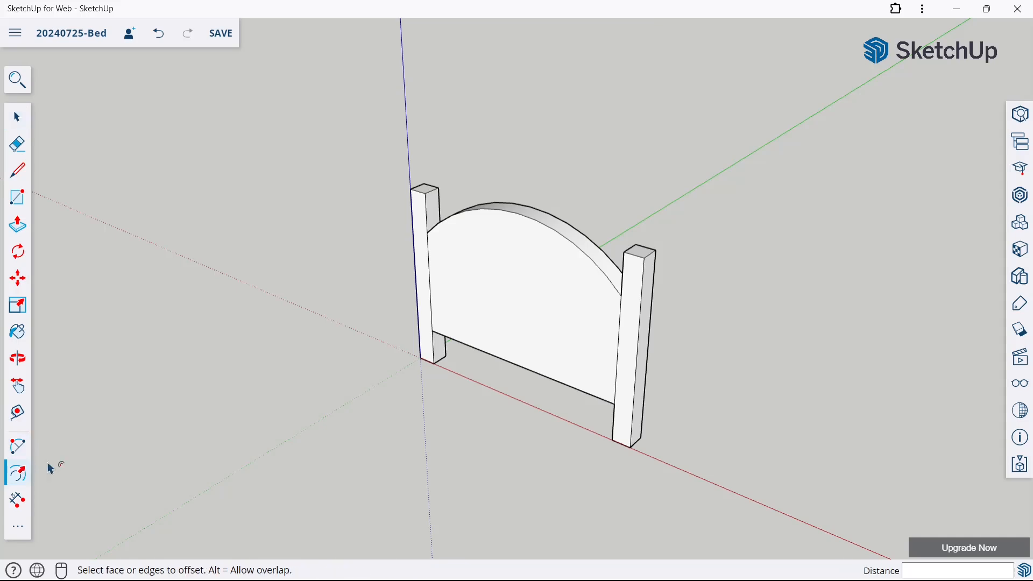
scroll(519, 289, "up", 4)
left_click(518, 288)
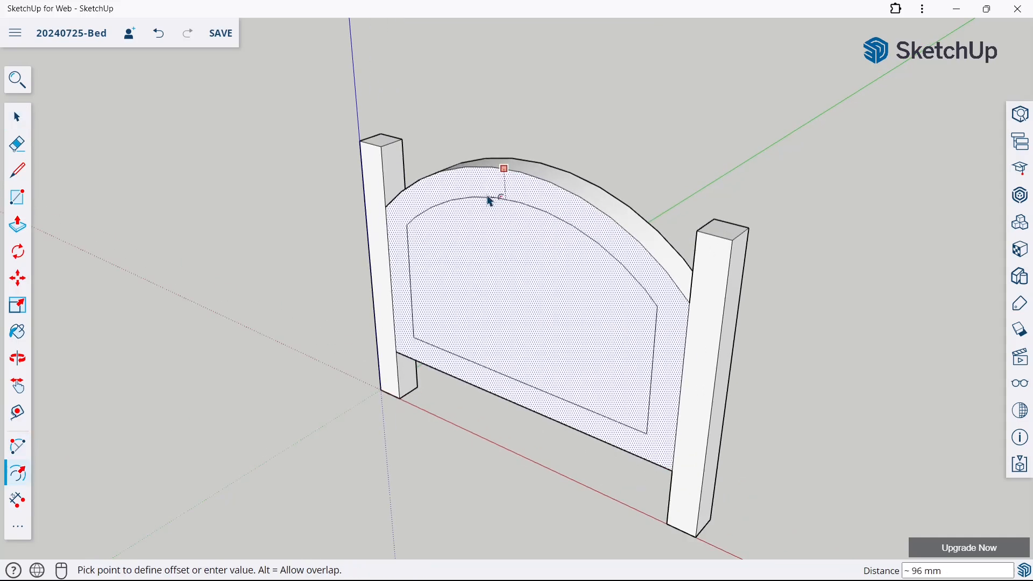
left_click(13, 114)
Push the front face of the arched panel back 30 mm between the posts
left_click(18, 236)
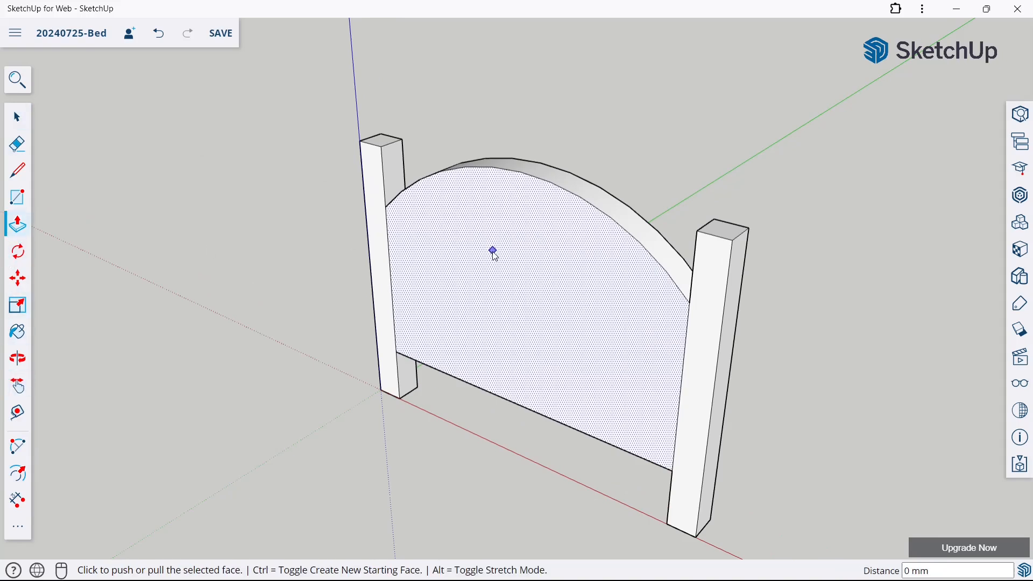
left_click(474, 289)
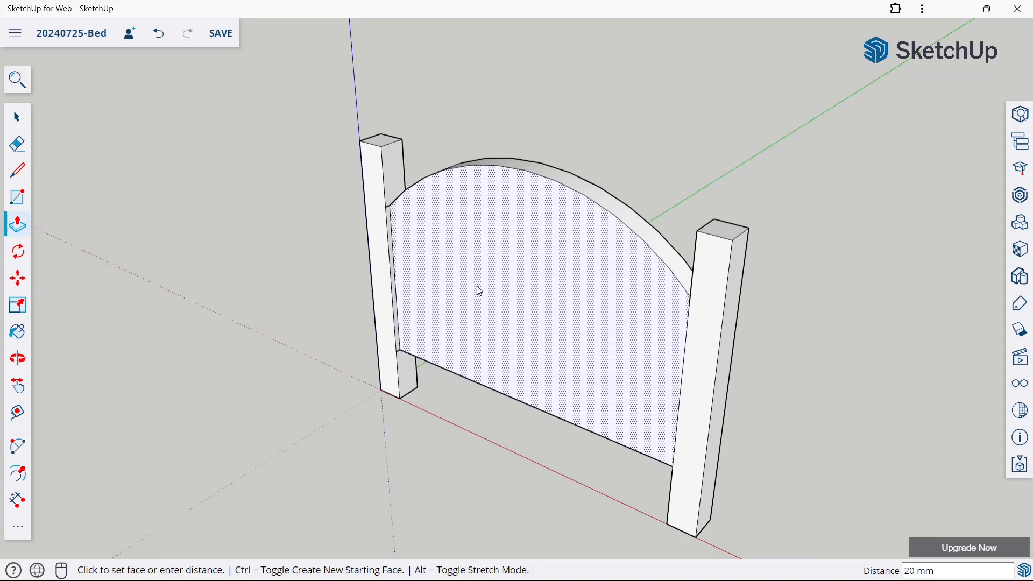
type("30")
key("Return")
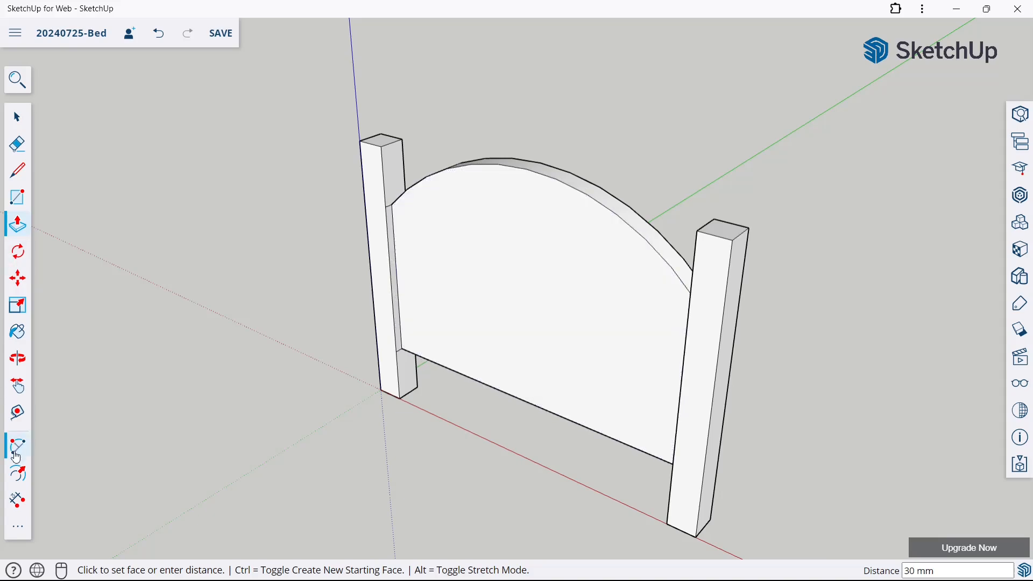
Offset the arched panel's front outline inward by 50 mm
left_click(18, 474)
left_click(547, 176)
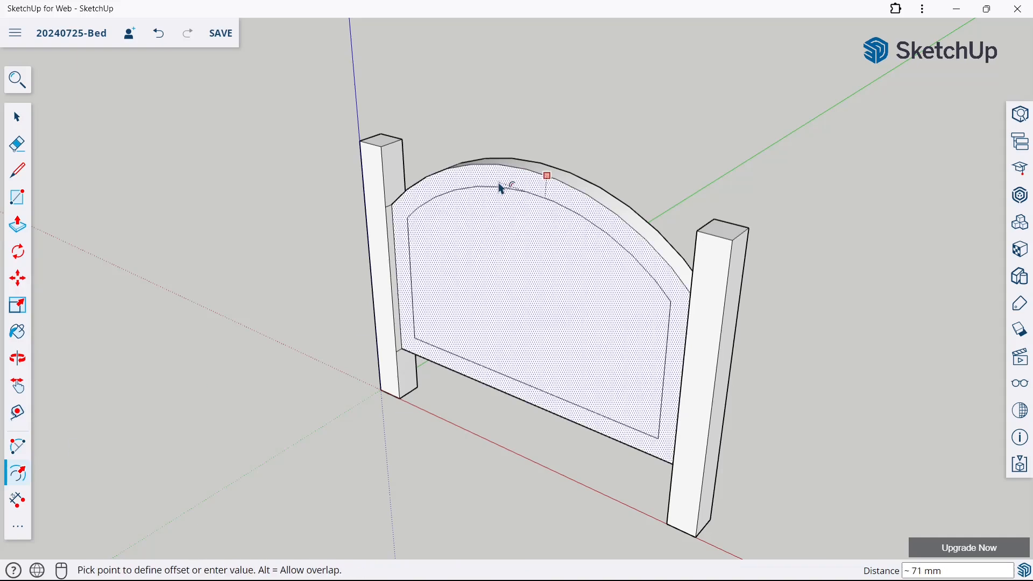
type("50")
key("Return")
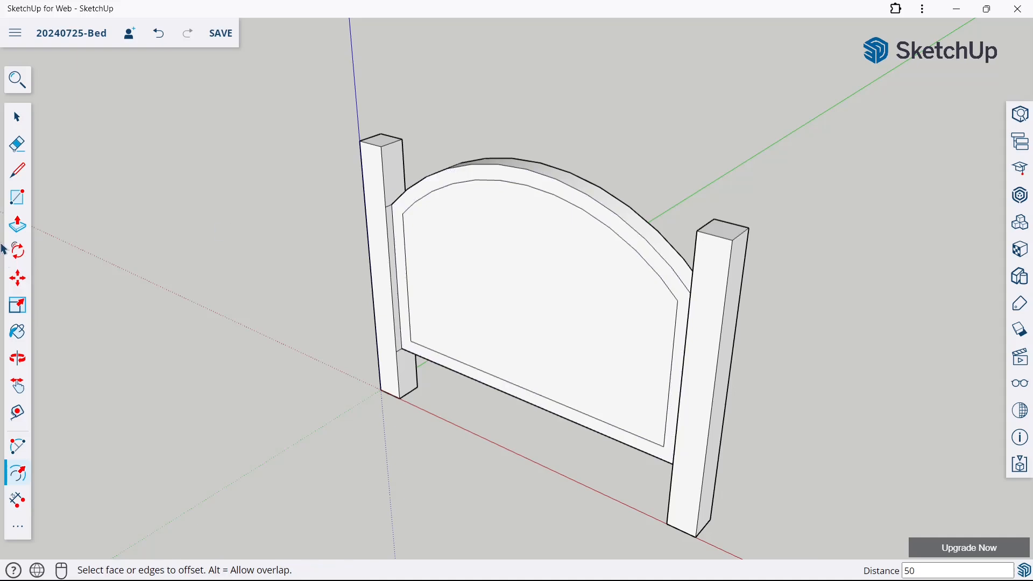
Push the inner arched face back 20 mm to form a recess inside the frame
left_click(12, 224)
left_click(531, 224)
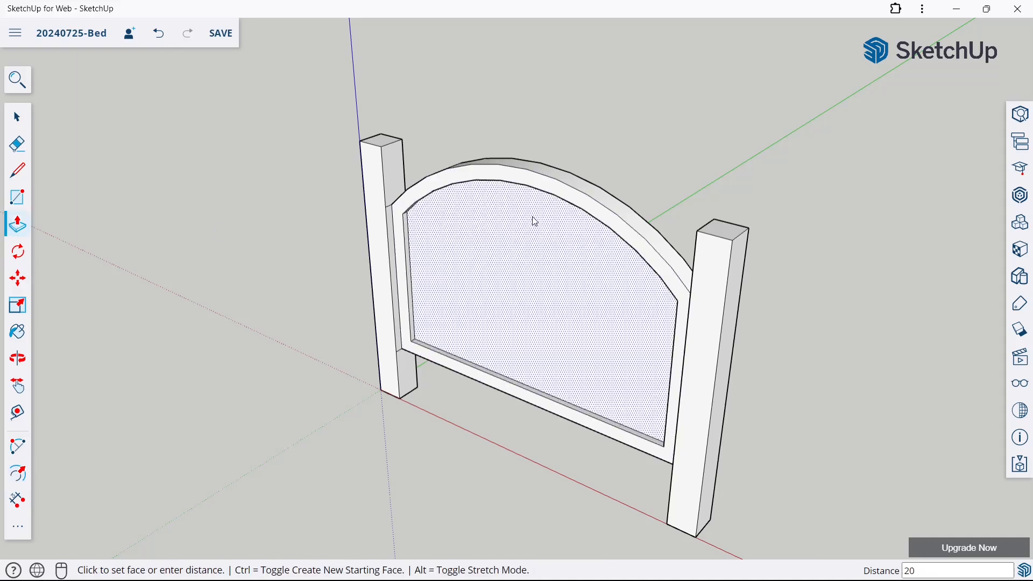
key("Return")
Erase the short stray edges where the arched panel meets the post at the origin
left_click(13, 141)
scroll(360, 189, "up", 5)
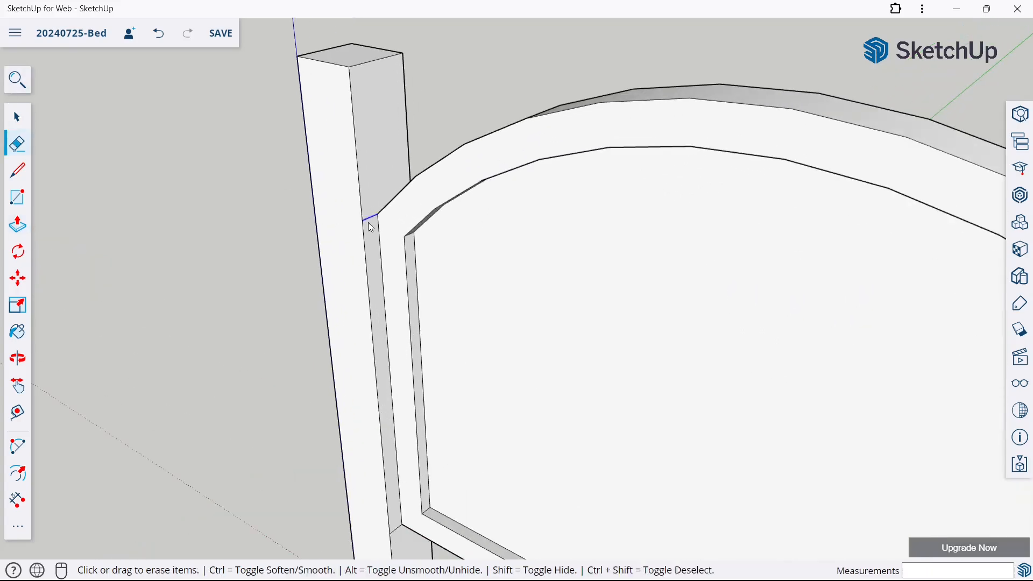
scroll(382, 153, "down", 6)
scroll(363, 277, "up", 8)
scroll(339, 251, "down", 8)
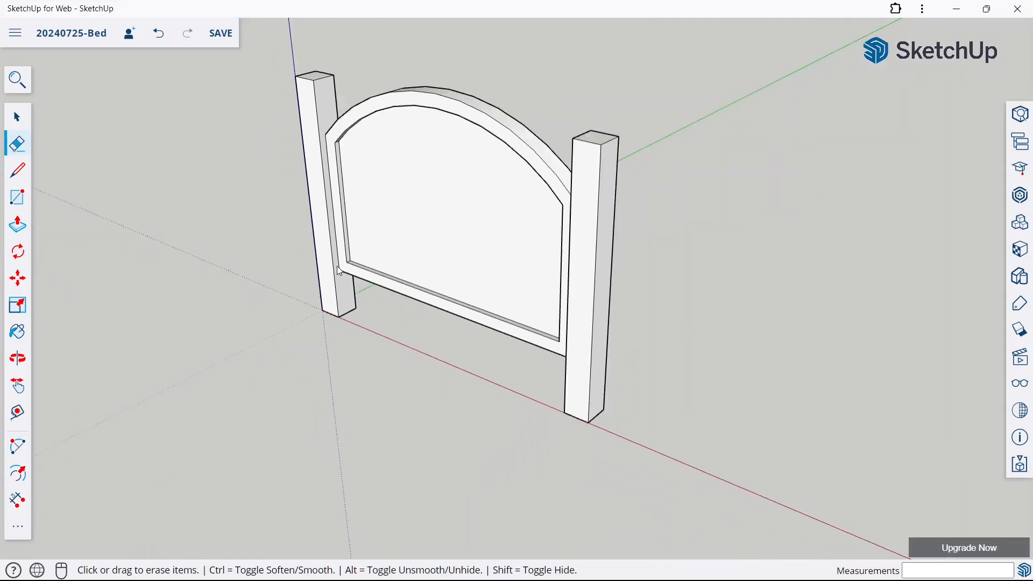
Erase the short stray edges where the arched panel meets the post farther along the red axis
middle_click_drag(337, 266, 756, 238)
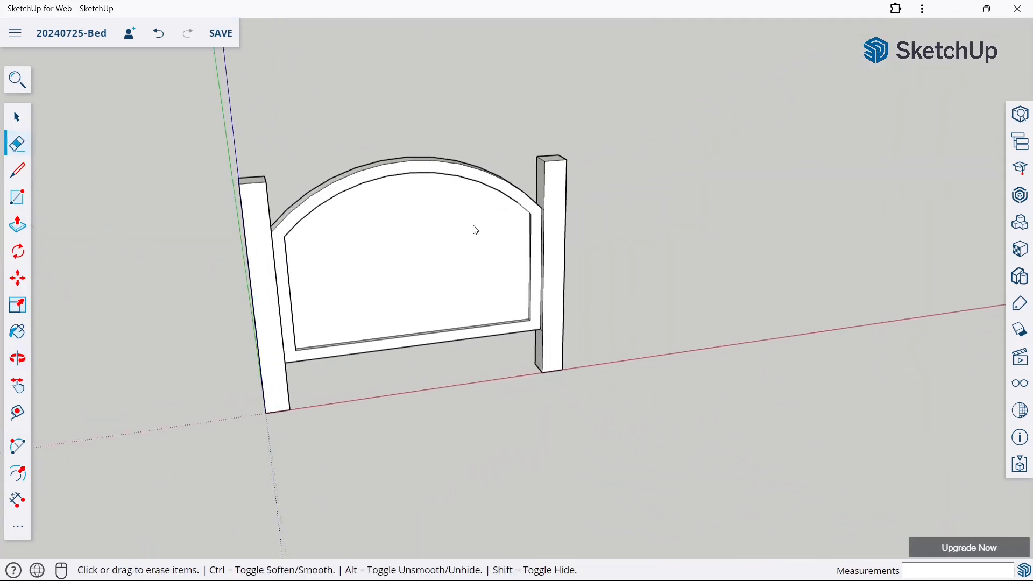
scroll(473, 225, "up", 4)
middle_click_drag(473, 225, 683, 208)
scroll(572, 193, "up", 4)
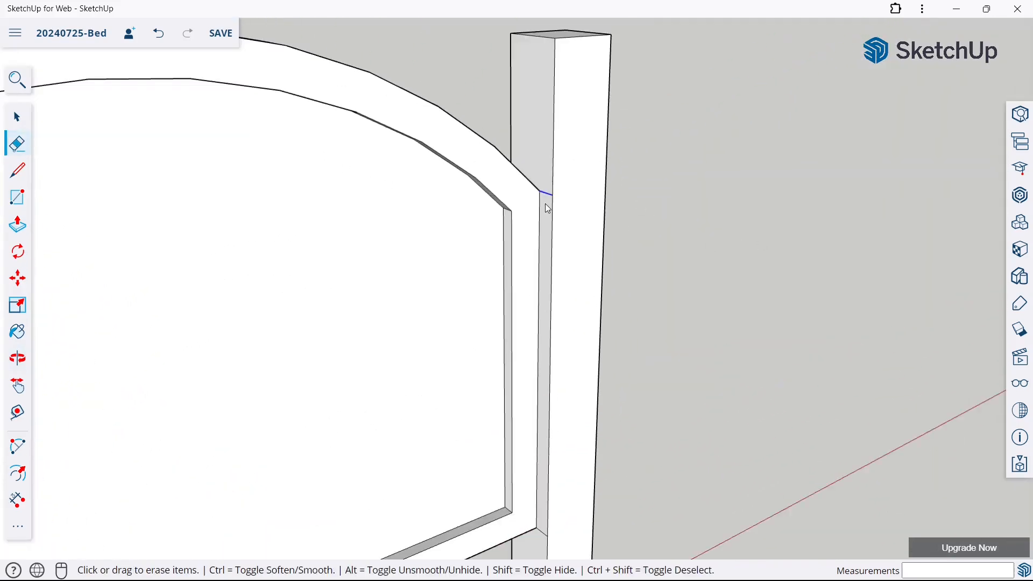
scroll(554, 192, "down", 5)
scroll(515, 429, "up", 7)
scroll(588, 427, "down", 8)
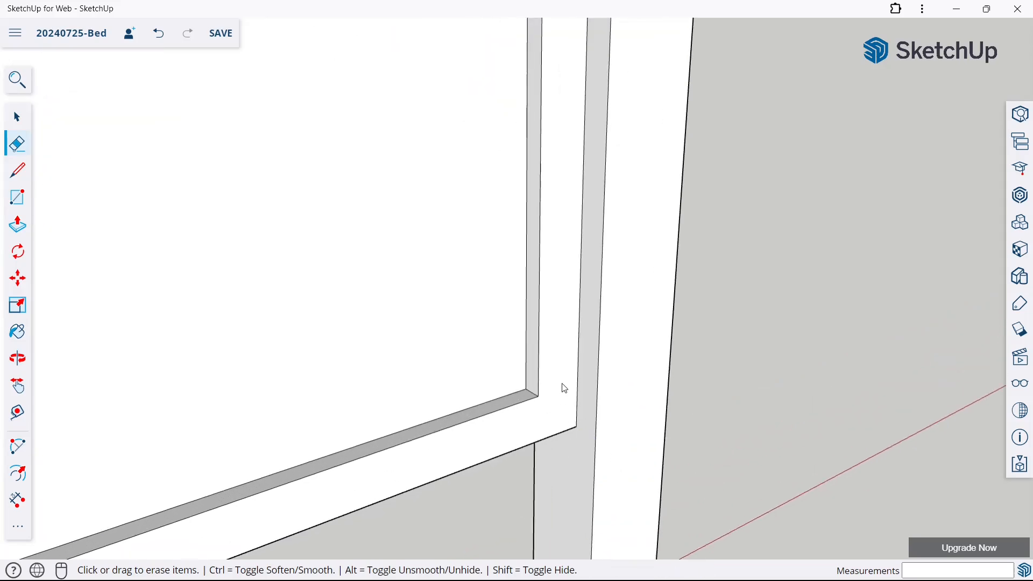
middle_click_drag(703, 288, 475, 342)
scroll(666, 304, "down", 2)
middle_click_drag(666, 305, 336, 255)
left_click(15, 125)
Select the whole headboard, copy it 2000 mm along the green axis, and clear the selection
scroll(377, 323, "down", 5)
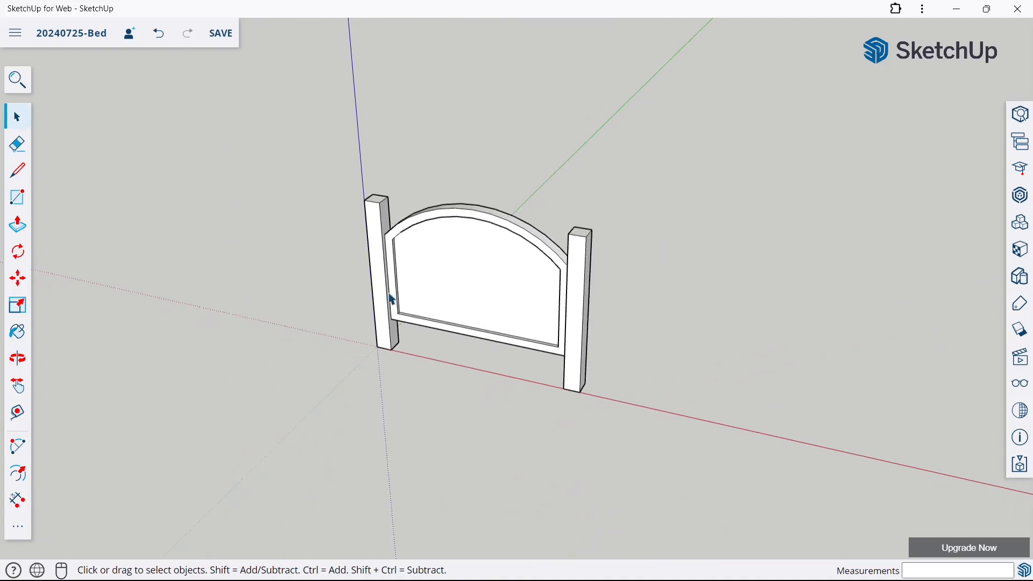
scroll(476, 176, "down", 2)
scroll(477, 173, "up", 4)
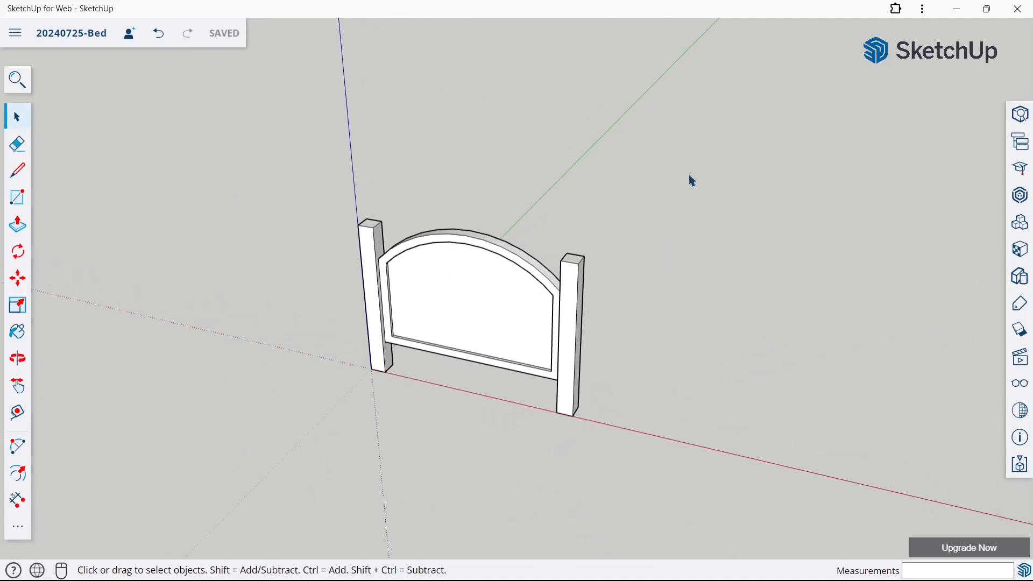
left_click_drag(317, 167, 702, 476)
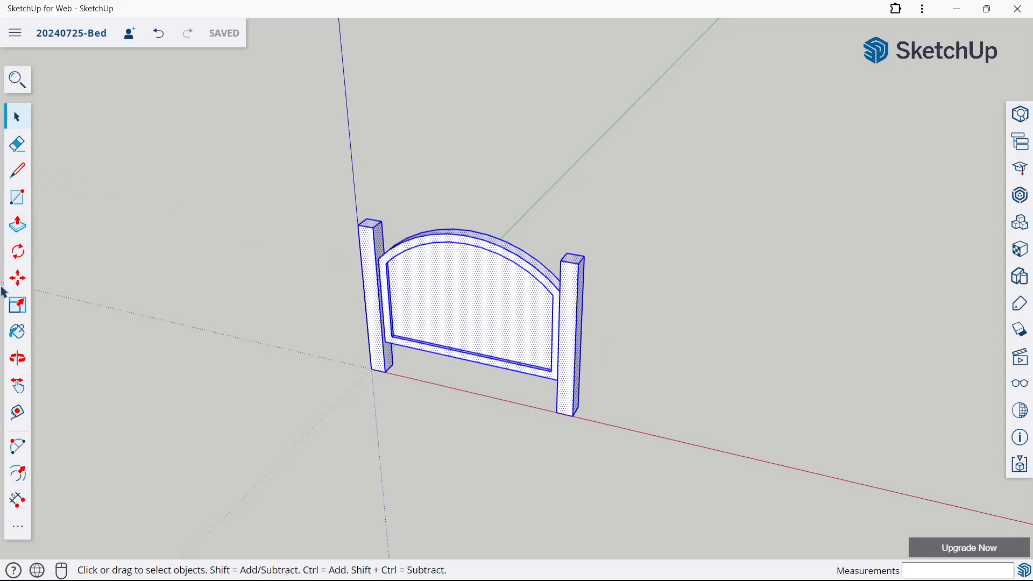
left_click(17, 279)
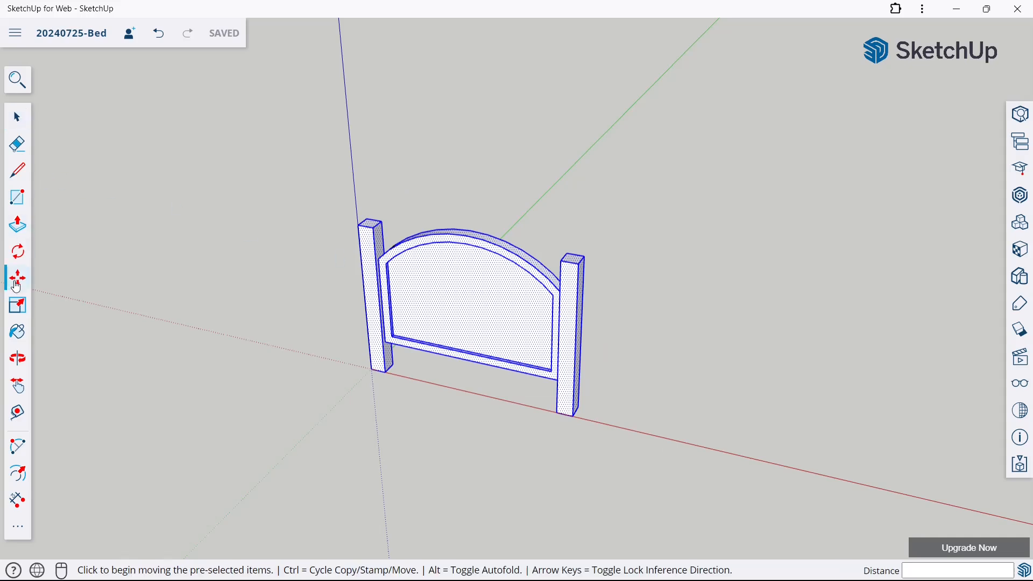
left_click(372, 371)
key("ctrl")
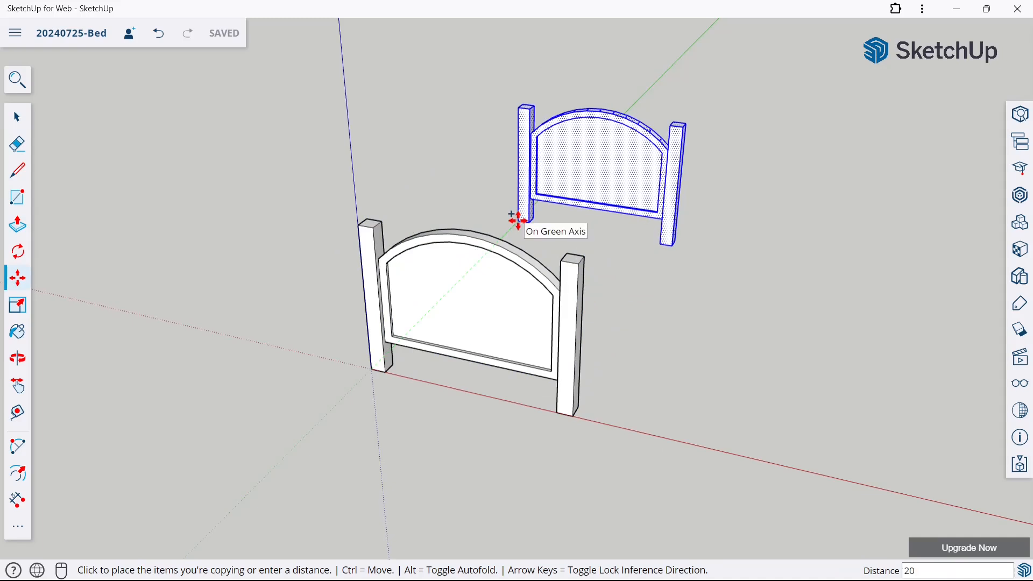
type("2000")
key("Return")
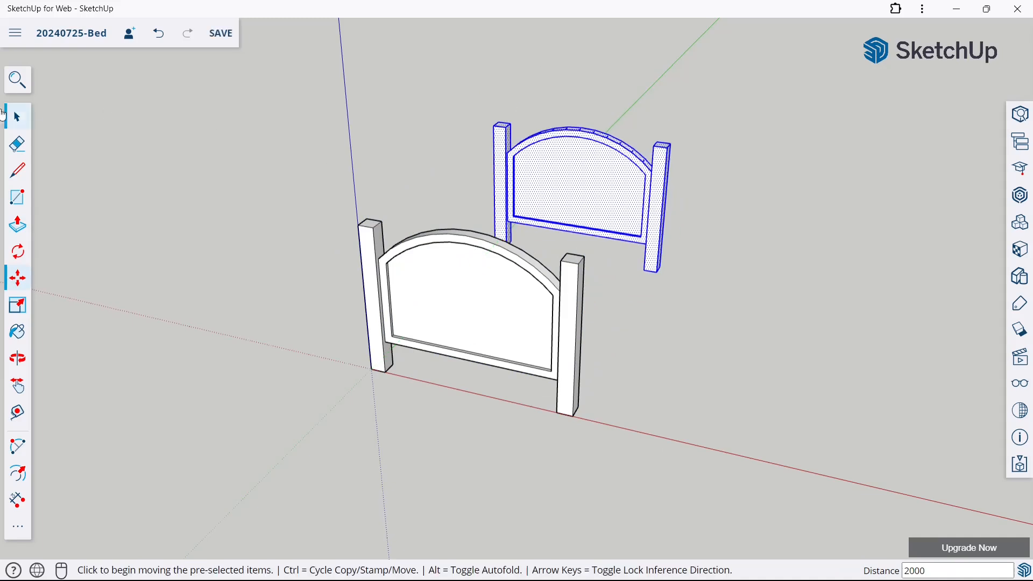
left_click(12, 124)
left_click(281, 178)
scroll(281, 177, "down", 1)
middle_click_drag(281, 177, 619, 194)
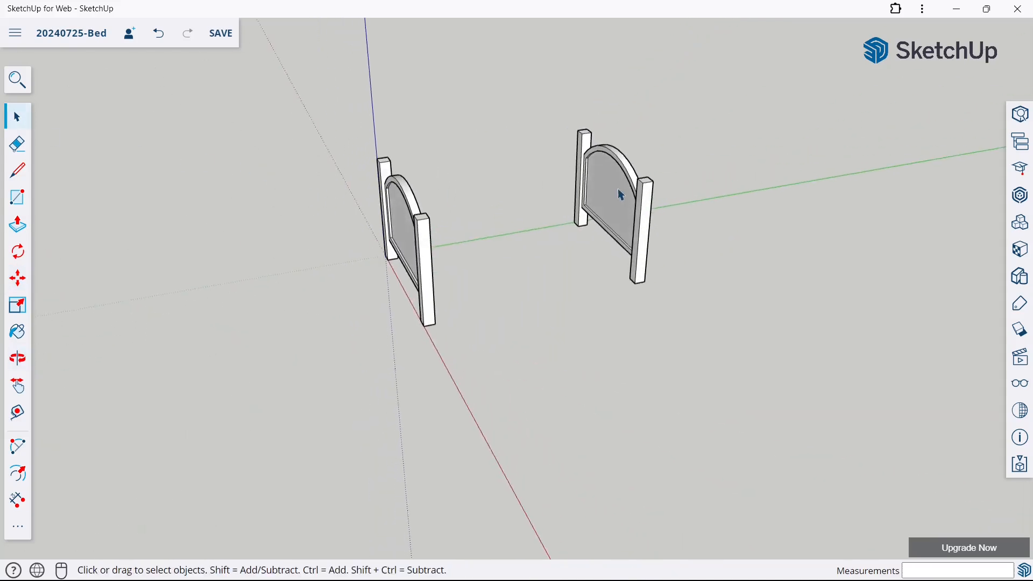
middle_click_drag(232, 186, 467, 121)
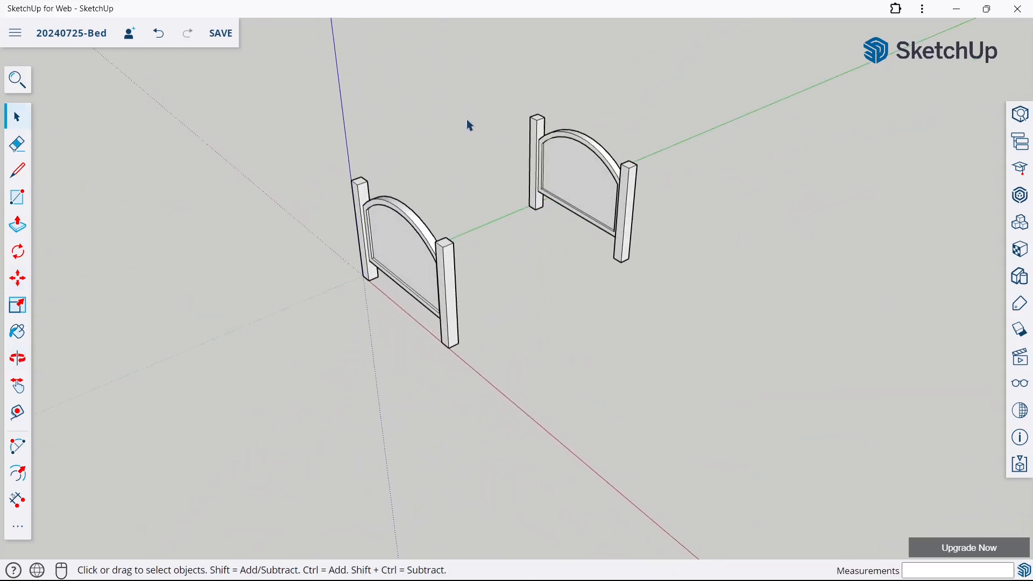
Draw a 1350 × 1900 mm horizontal rectangle spanning from the far bed end's post at the green axis to the near end's opposite post
scroll(467, 121, "down", 1)
scroll(431, 106, "up", 2)
scroll(483, 166, "down", 1)
scroll(428, 119, "up", 2)
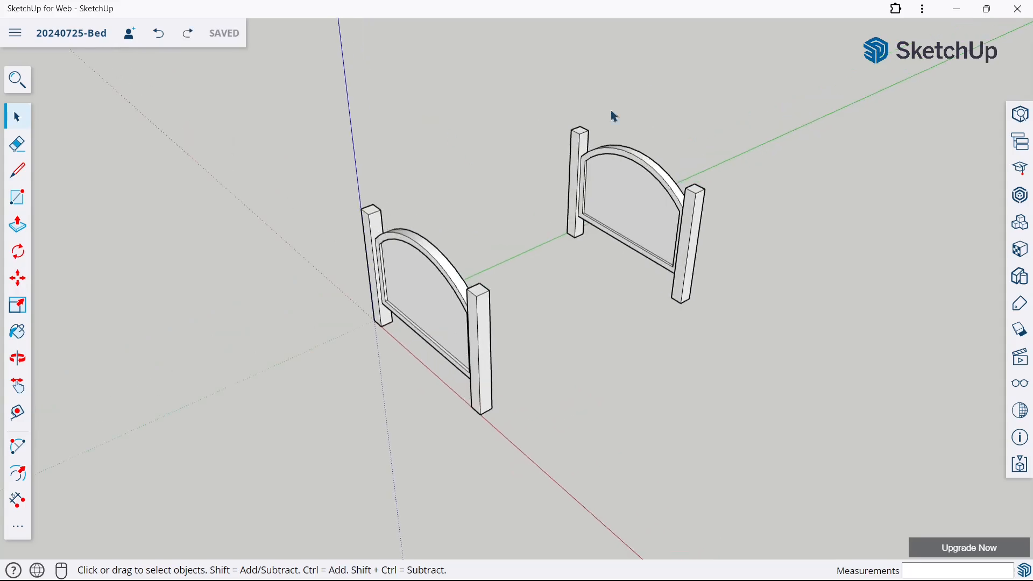
left_click(17, 197)
scroll(579, 180, "up", 4)
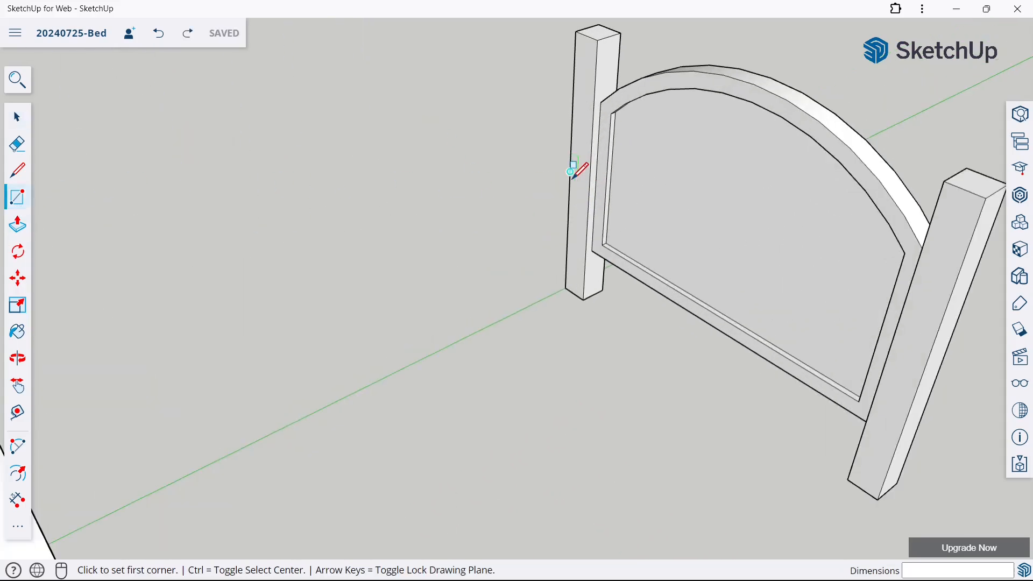
left_click(571, 171)
scroll(572, 171, "down", 4)
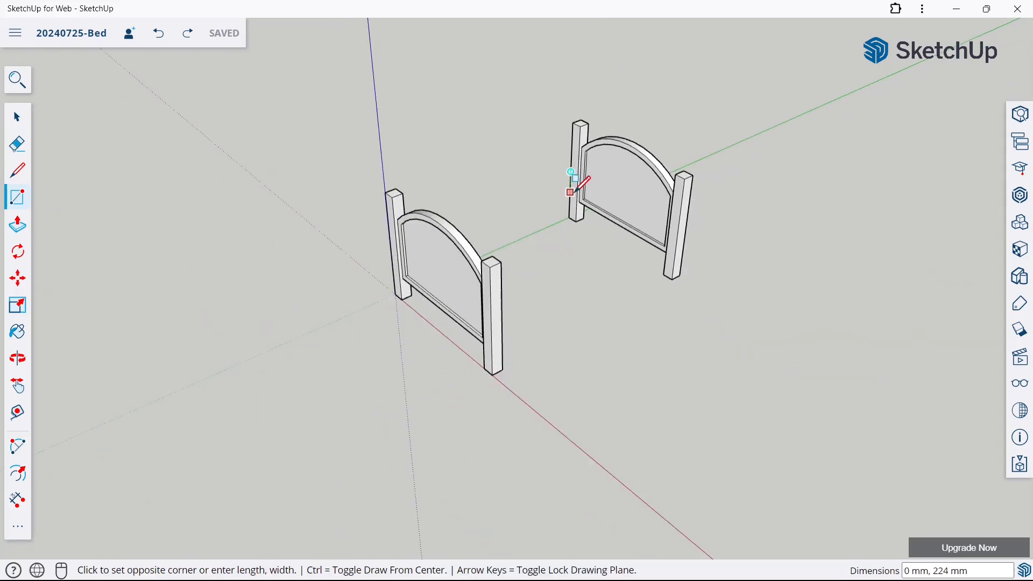
scroll(486, 311, "up", 3)
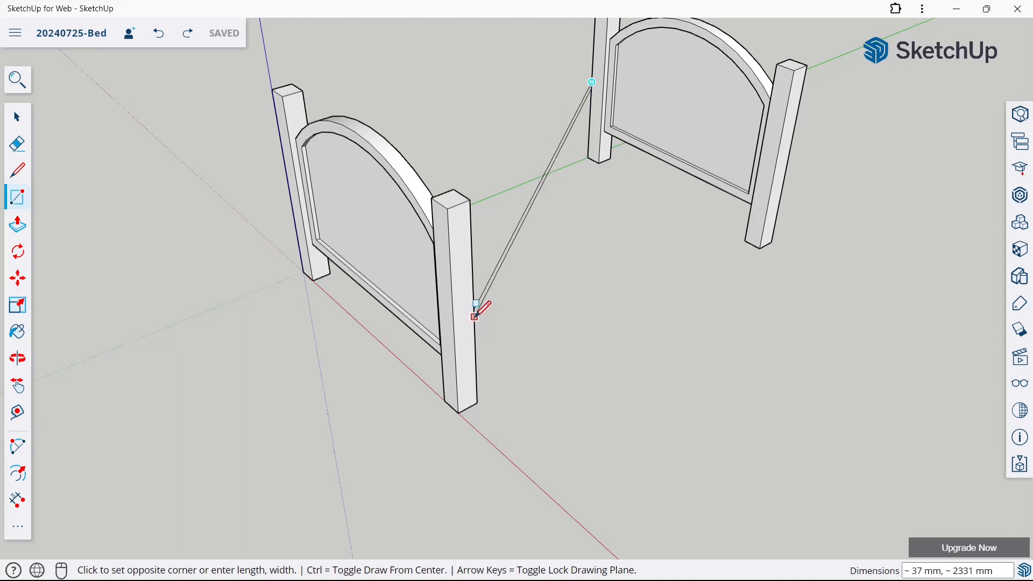
middle_click_drag(477, 307, 511, 300)
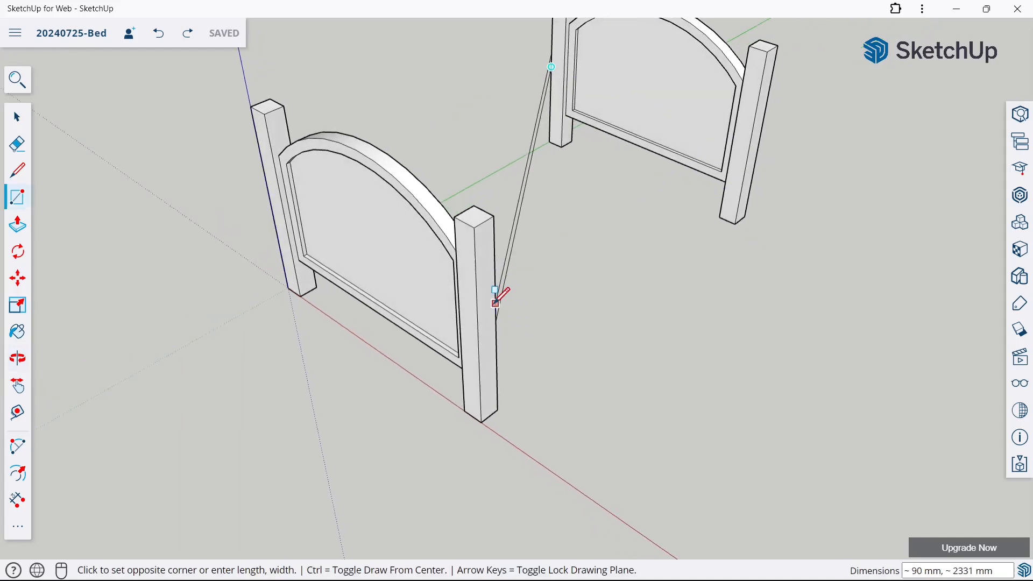
left_click(496, 321)
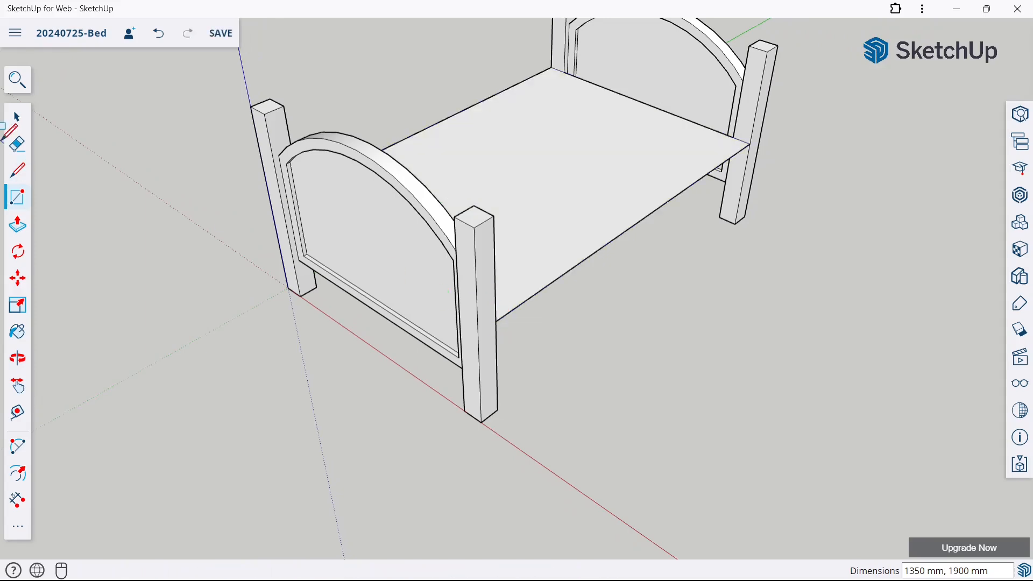
Extrude the rectangle between the two bed ends 200 mm downward to form the bed base
left_click(18, 223)
scroll(496, 305, "down", 3)
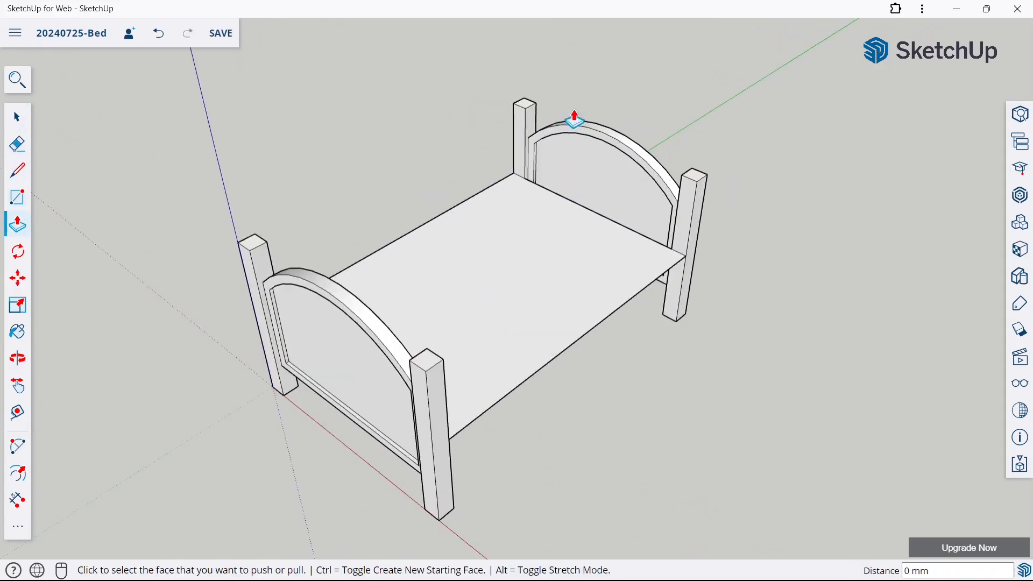
left_click(536, 238)
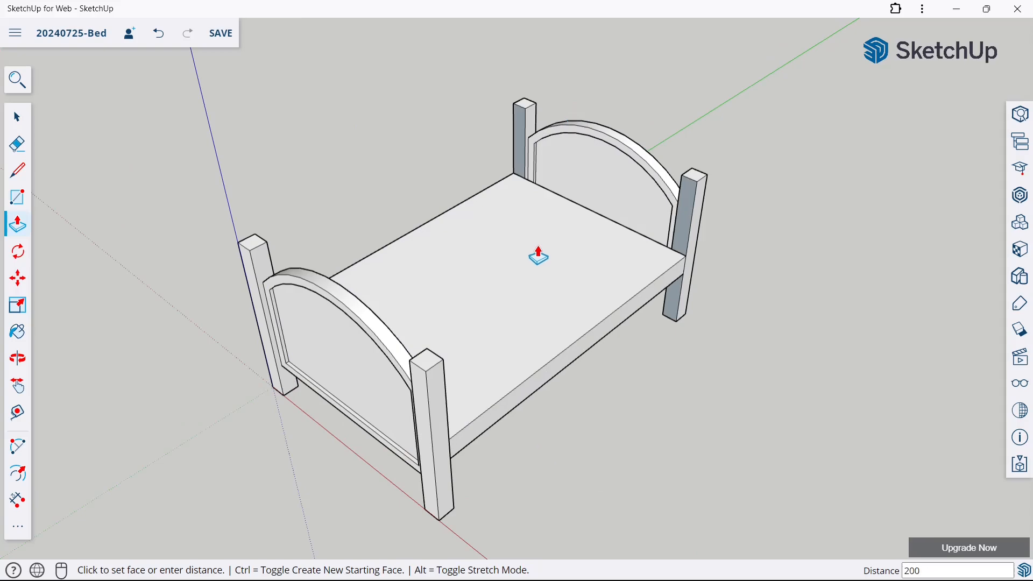
type("200")
key("Return")
left_click(24, 129)
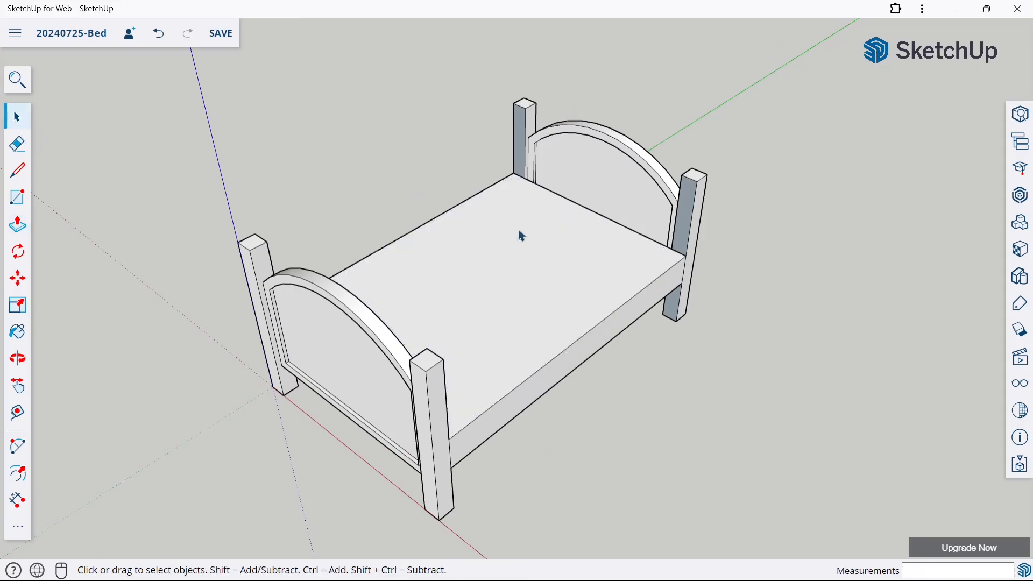
Draw a rectangle of about 1731 × 1157 mm on top of the bed base, inset from its edges, as the mattress outline
middle_click_drag(518, 231, 613, 283)
middle_click_drag(632, 233, 651, 209)
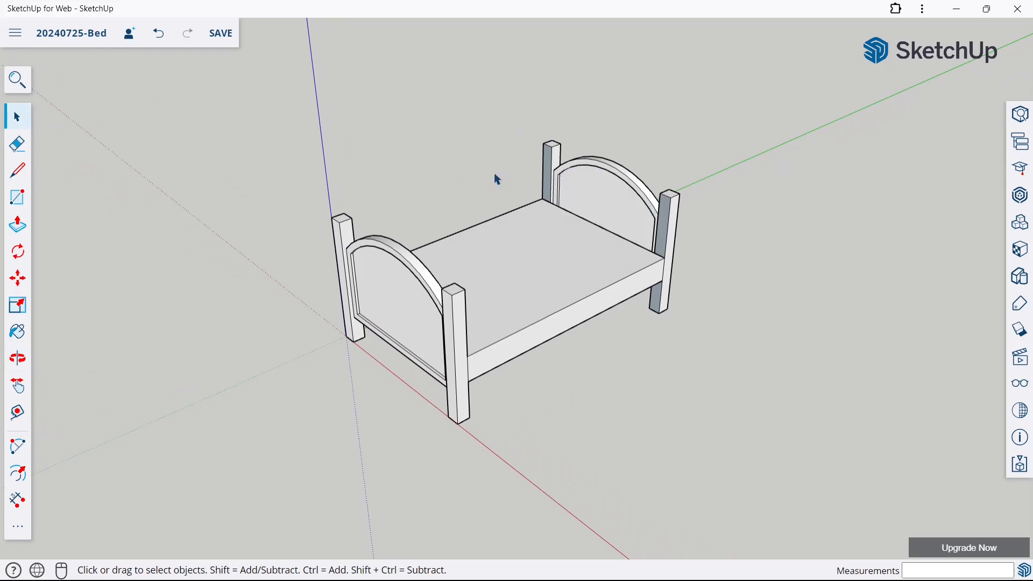
left_click(15, 200)
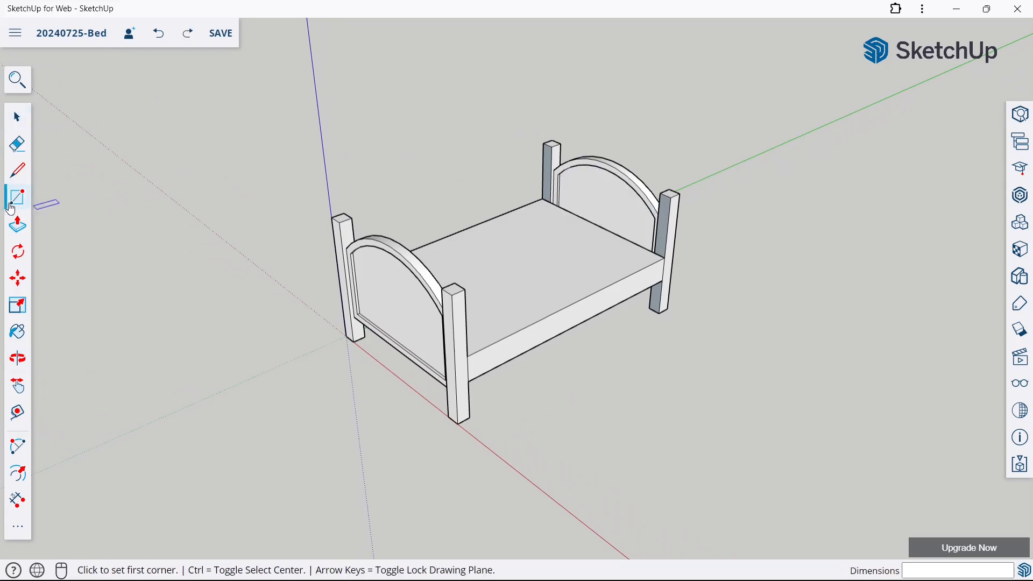
middle_click_drag(512, 196, 572, 364)
scroll(445, 116, "up", 5)
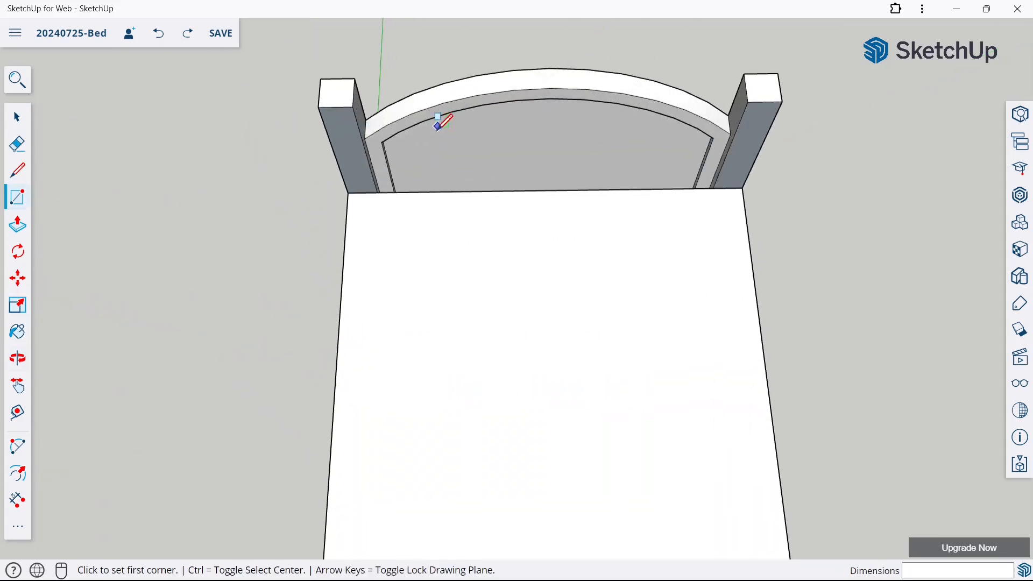
left_click(372, 214)
scroll(381, 186, "down", 5)
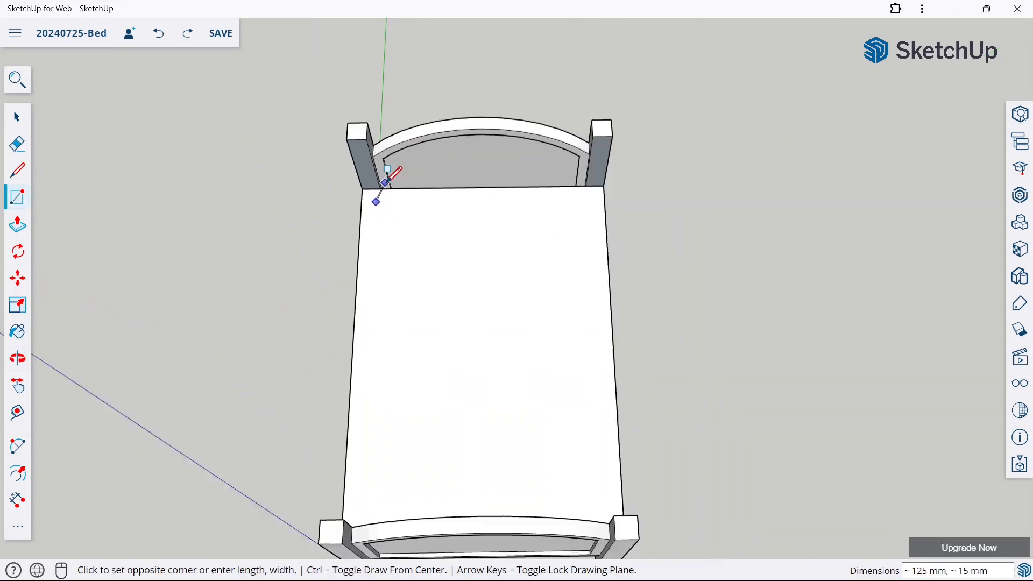
middle_click_drag(560, 440, 558, 463)
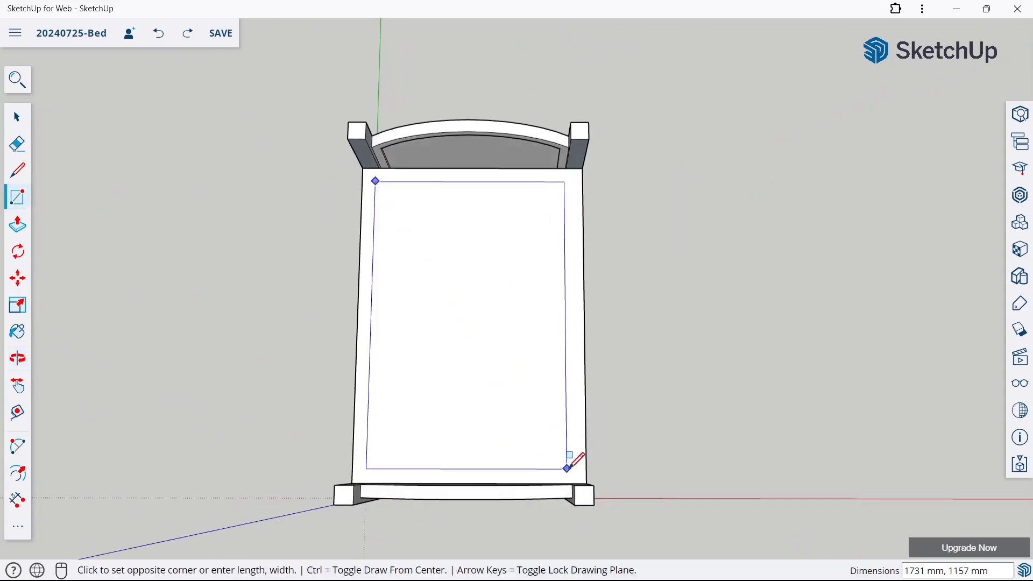
left_click(567, 468)
Pull the inset rectangle up 120 mm to form the mattress
left_click(17, 117)
middle_click_drag(538, 396, 119, 289)
left_click(22, 237)
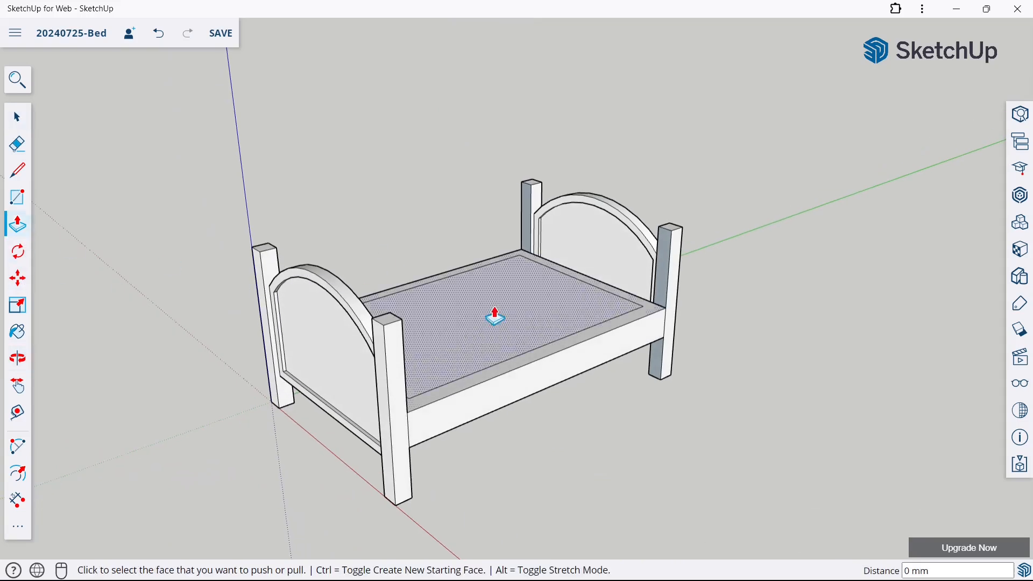
scroll(498, 318, "up", 3)
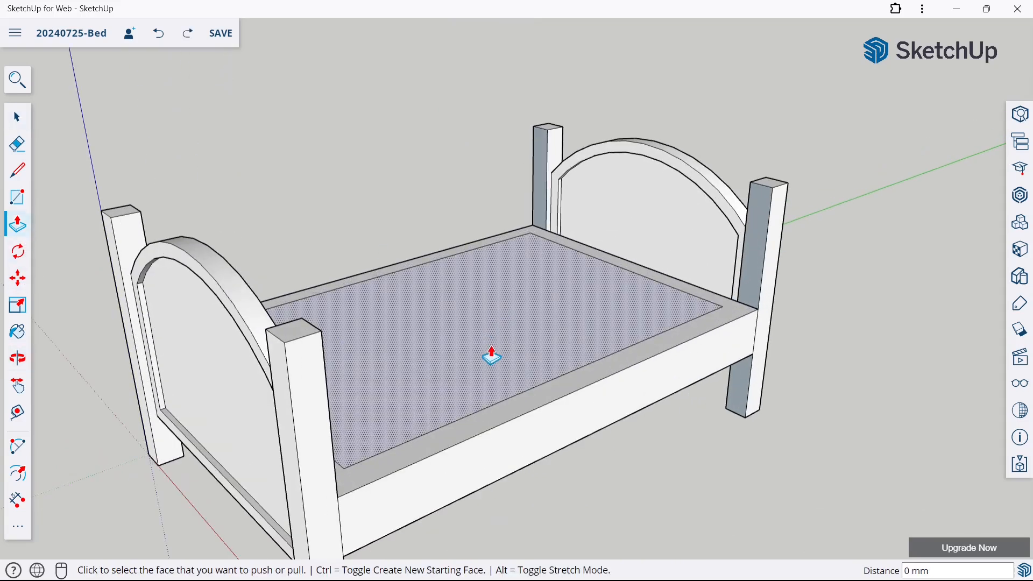
left_click(491, 352)
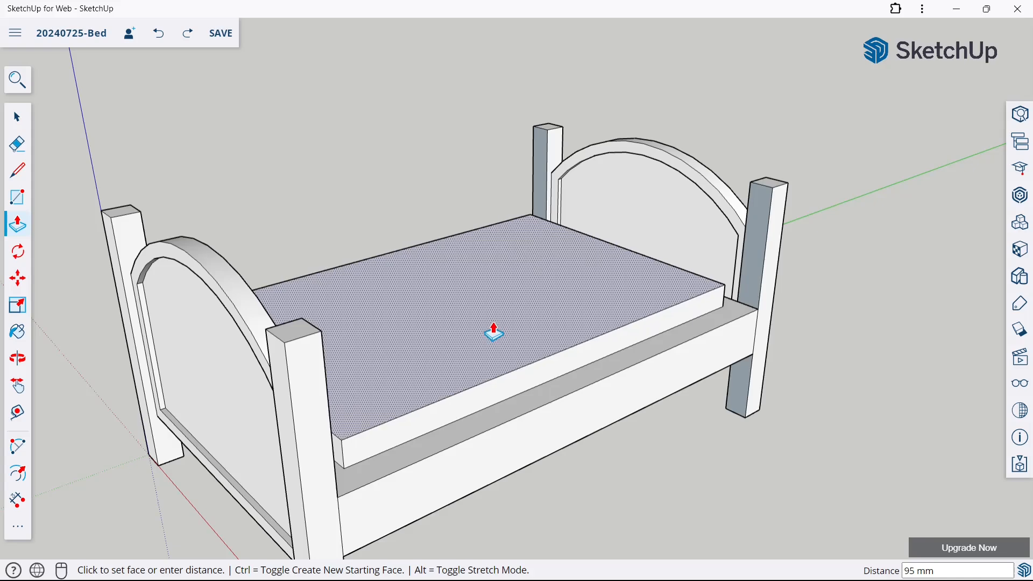
type("120")
key("Return")
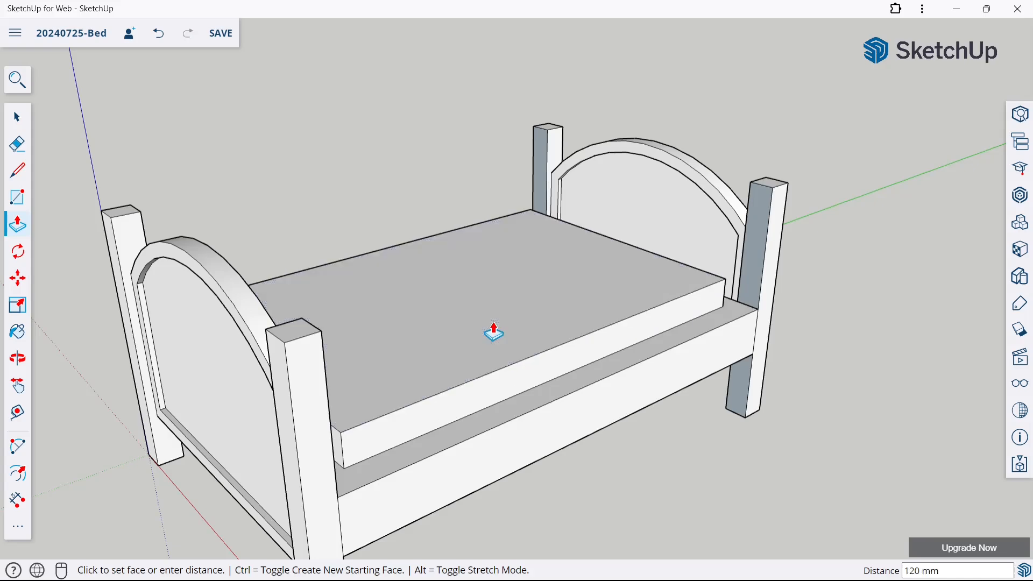
Offset the outline of the mattress's top face inward by 50 mm
left_click(18, 474)
left_click(382, 249)
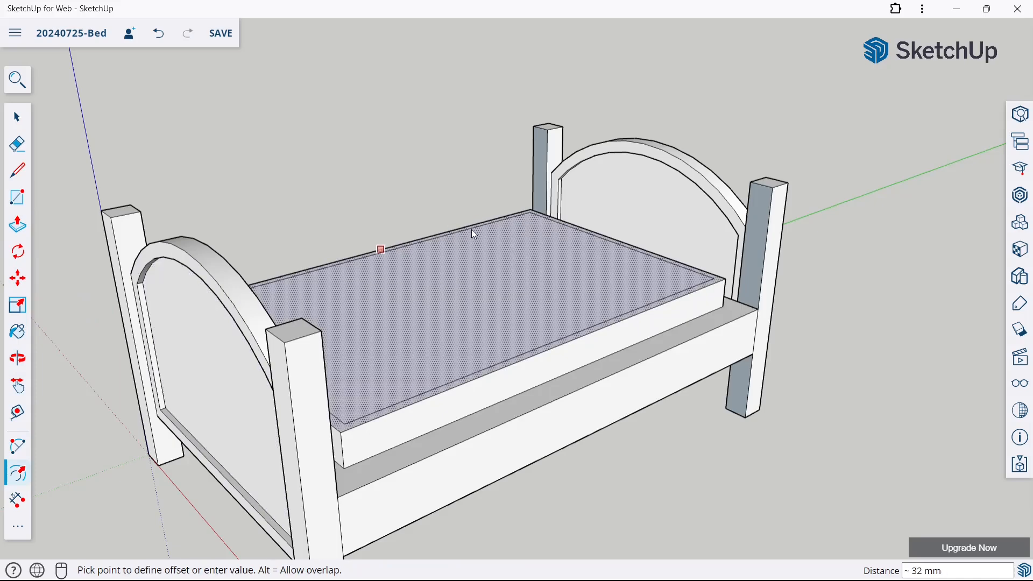
scroll(476, 238, "up", 3)
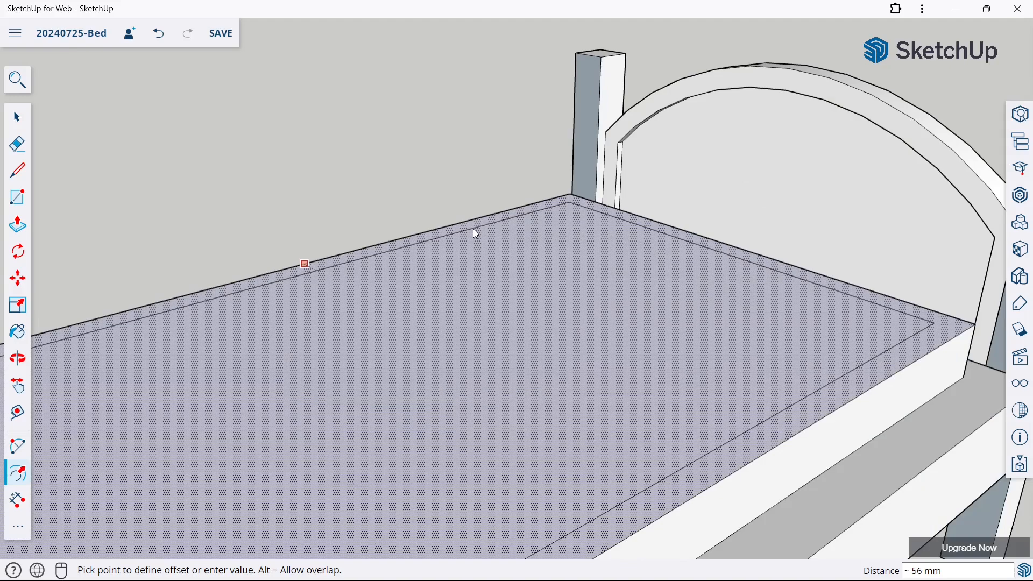
key("ctrl+z")
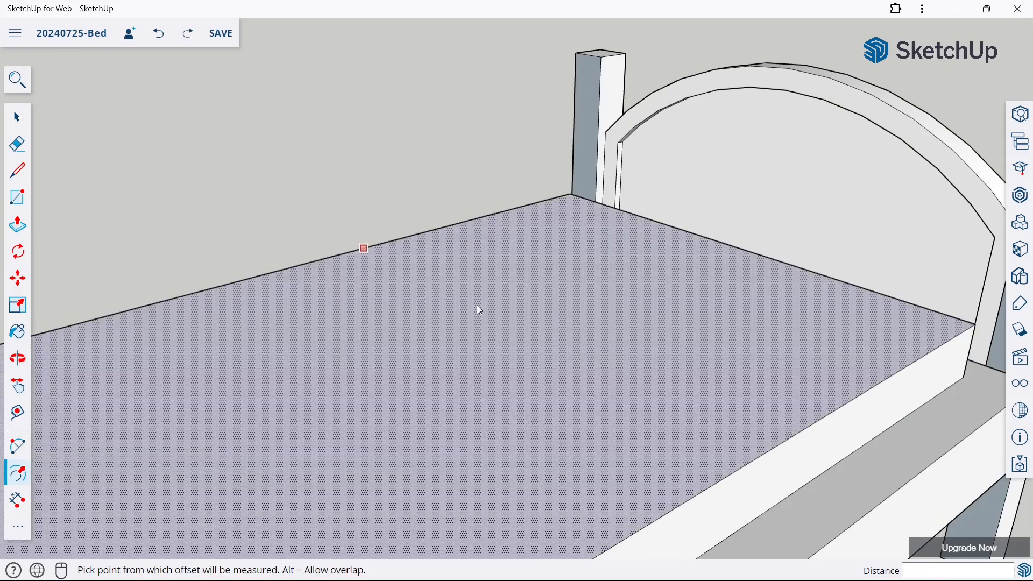
left_click(480, 311)
type("5")
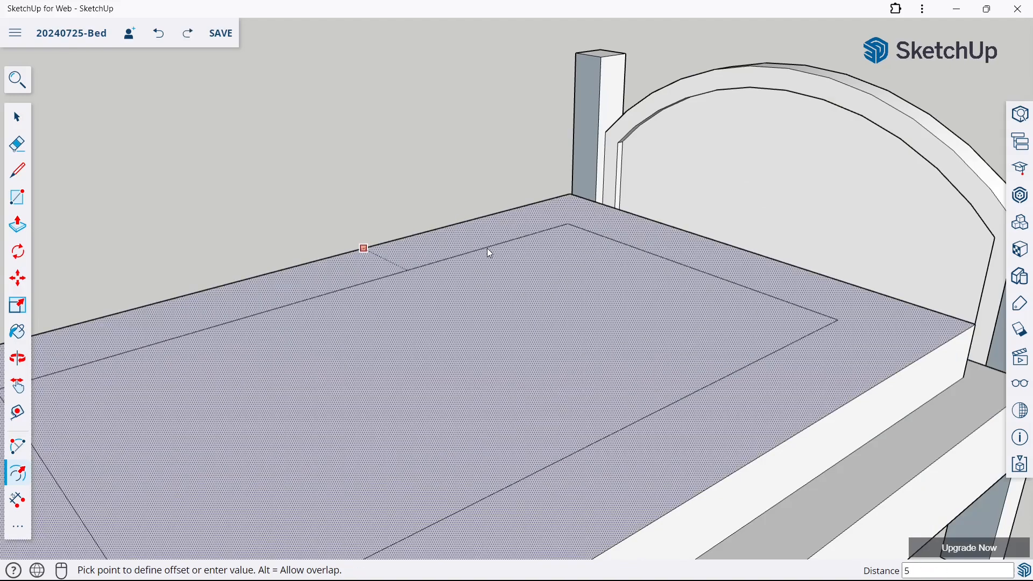
type("0")
key("Return")
Move the inner top face of the mattress up 30 mm along the blue axis to slope its border
scroll(512, 253, "down", 7)
middle_click_drag(600, 234, 508, 315)
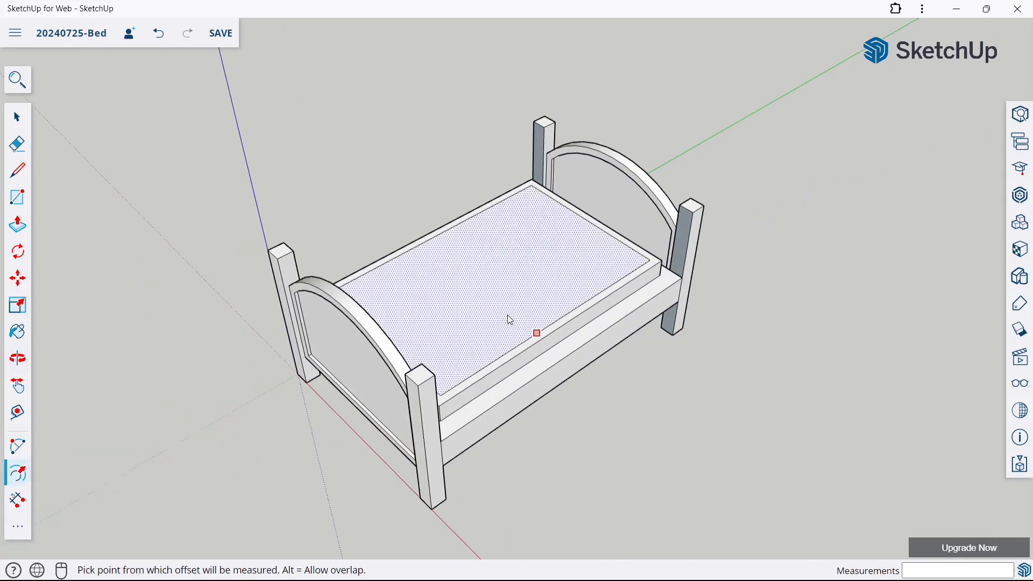
left_click(18, 279)
left_click(512, 266)
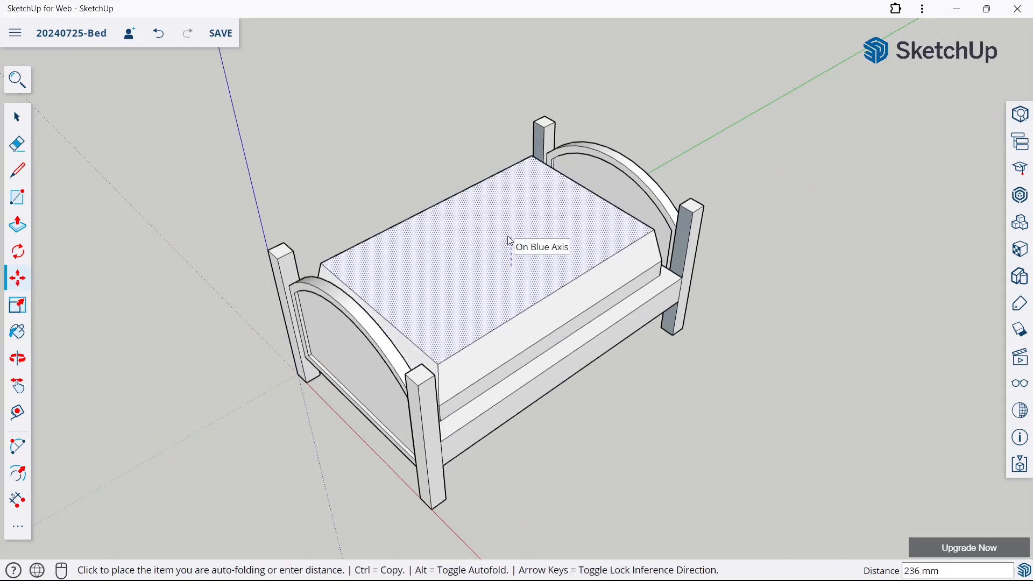
key("Return")
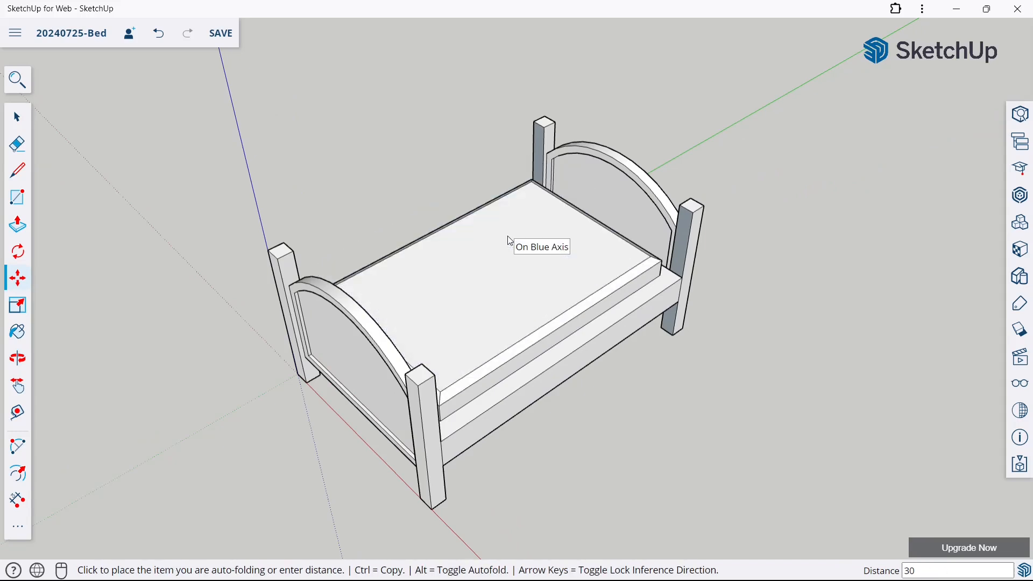
Soften the mattress's upper edges along the long side away from the green axis and around the corner near the origin-end panel
left_click(7, 153)
scroll(554, 328, "up", 3)
middle_click_drag(554, 328, 500, 267)
scroll(522, 335, "up", 4)
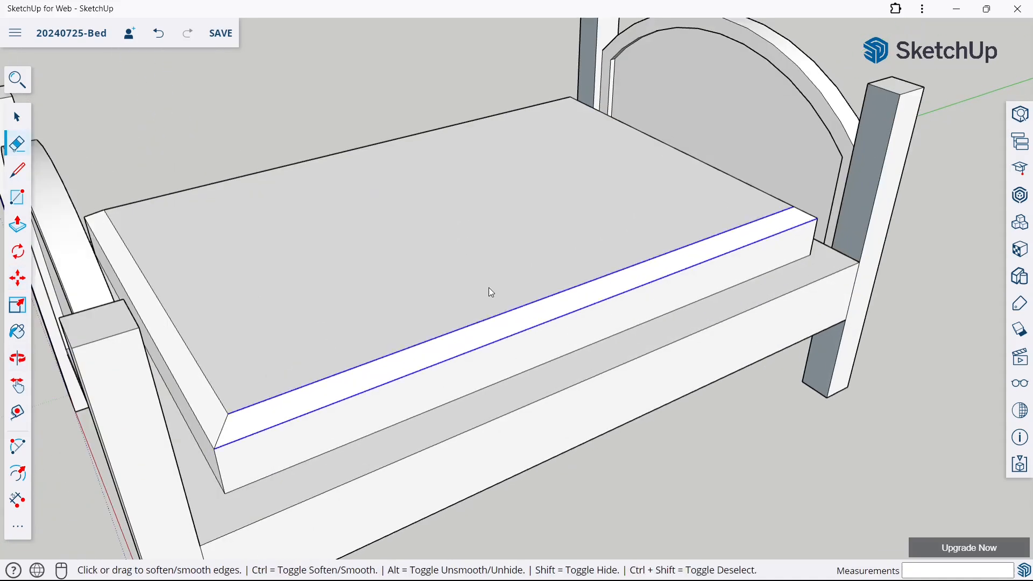
left_click_drag(490, 288, 489, 291, "ctrl")
mouse_move(242, 445)
left_mouse_down("ctrl")
mouse_move(214, 422)
mouse_move(227, 415)
left_mouse_up("ctrl")
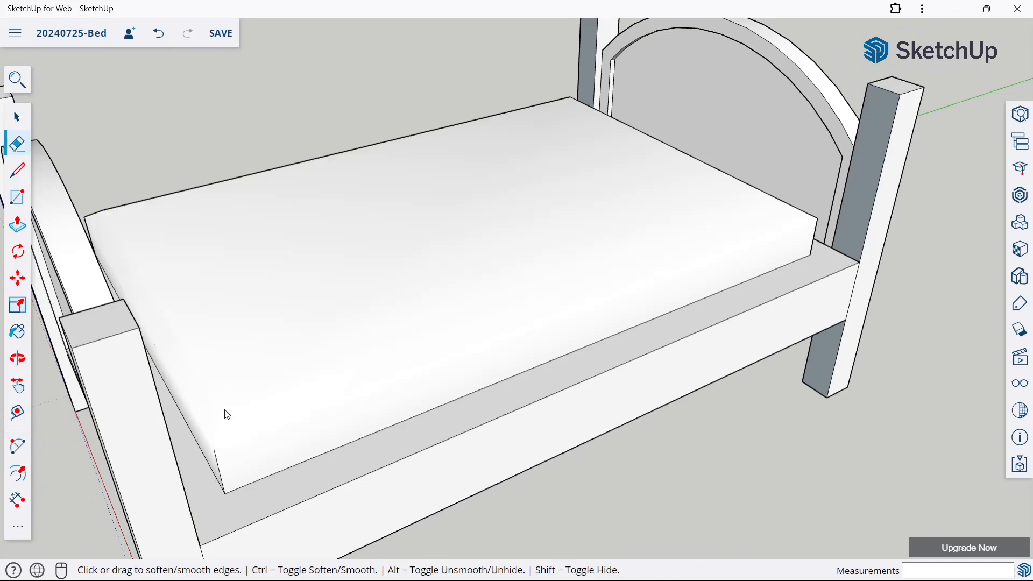
Soften the mattress's upper and corner edges at the end farthest along the green axis
scroll(237, 447, "down", 5)
middle_click_drag(236, 447, 616, 328)
scroll(616, 328, "up", 5)
mouse_move(605, 272)
middle_mouse_down()
mouse_move(590, 281)
mouse_move(597, 332)
middle_mouse_up()
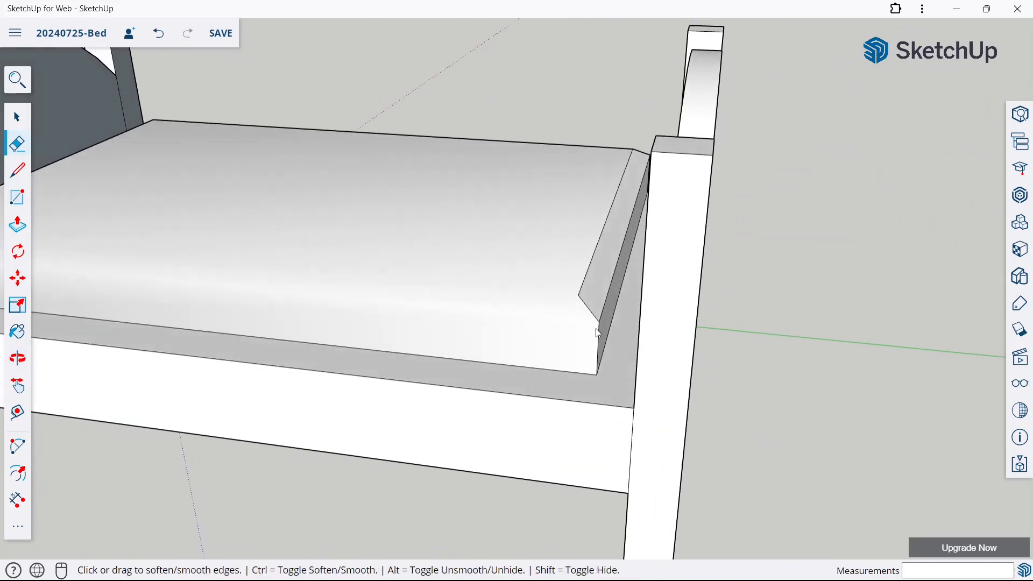
left_click_drag(598, 325, 581, 272, "ctrl")
scroll(576, 277, "down", 5)
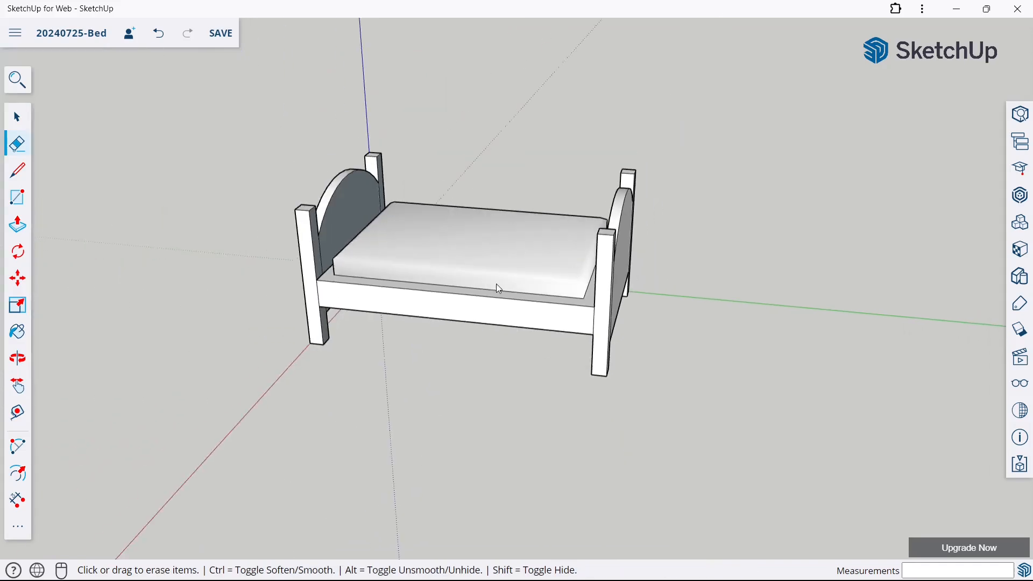
Soften the mattress's upper edges along the long side nearest the green axis
mouse_move(495, 288)
middle_mouse_down()
mouse_move(613, 300)
mouse_move(640, 340)
mouse_move(754, 293)
middle_mouse_up()
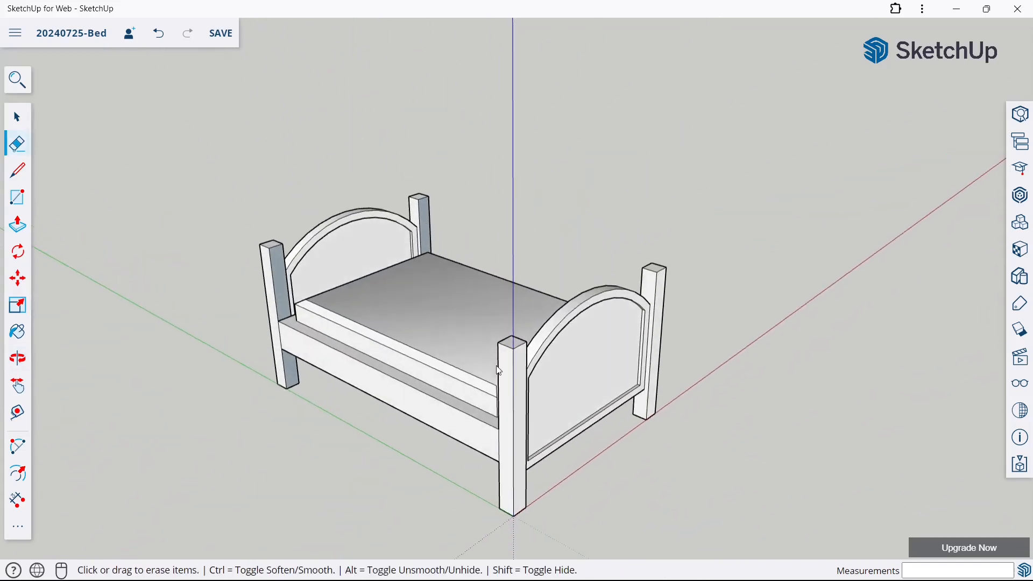
scroll(441, 399, "up", 5)
left_click_drag(442, 403, 470, 379, "ctrl")
middle_click_drag(470, 379, 571, 371)
scroll(587, 418, "up", 5)
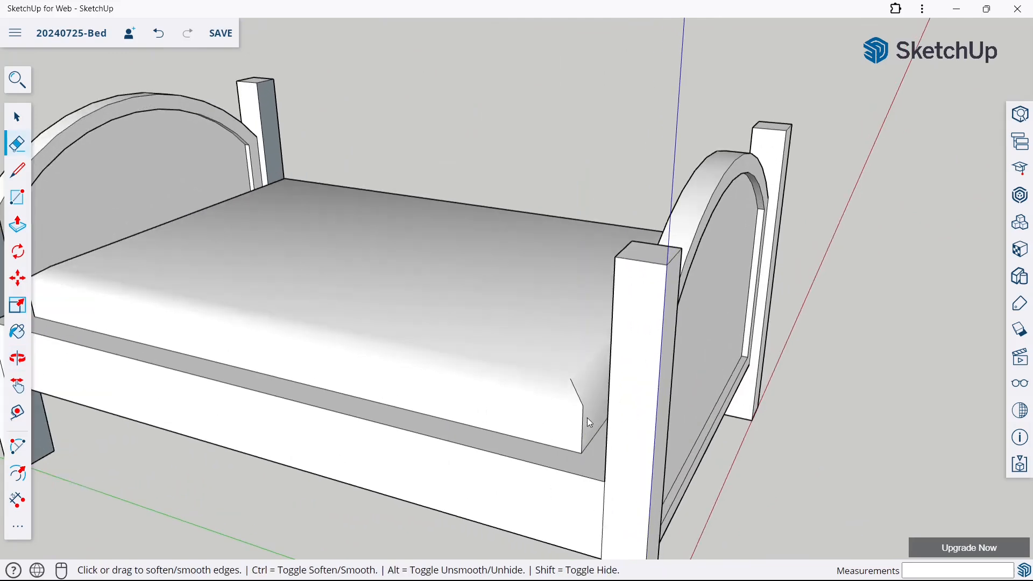
Soften the remaining mattress corner edges on the green-axis side and return to the Select tool
scroll(576, 387, "down", 5)
middle_click_drag(392, 350, 409, 377)
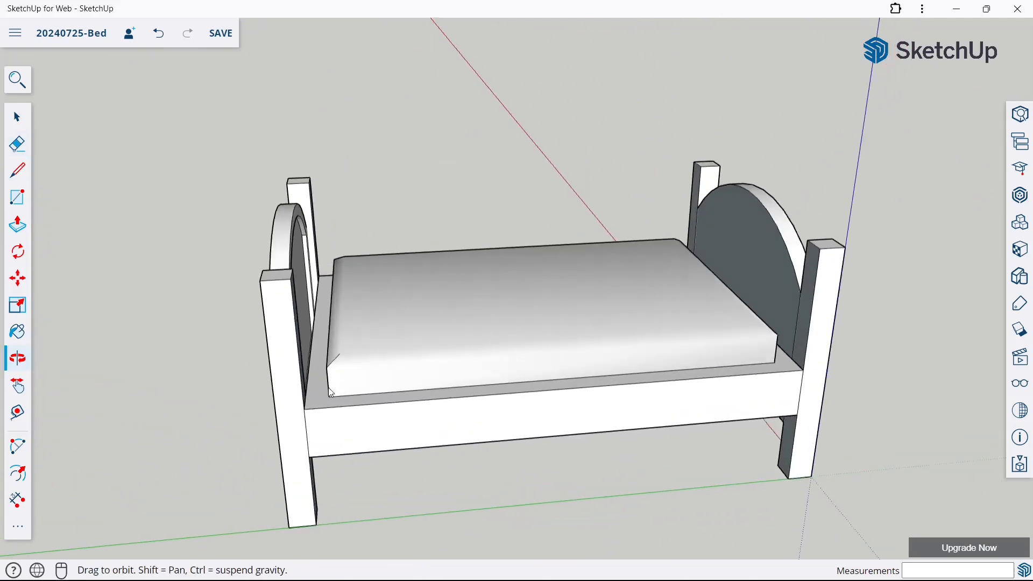
scroll(386, 388, "up", 5)
scroll(387, 339, "down", 5)
mouse_move(390, 334)
middle_mouse_down()
mouse_move(451, 366)
mouse_move(337, 373)
mouse_move(254, 348)
mouse_move(434, 350)
middle_mouse_up()
scroll(528, 185, "up", 5)
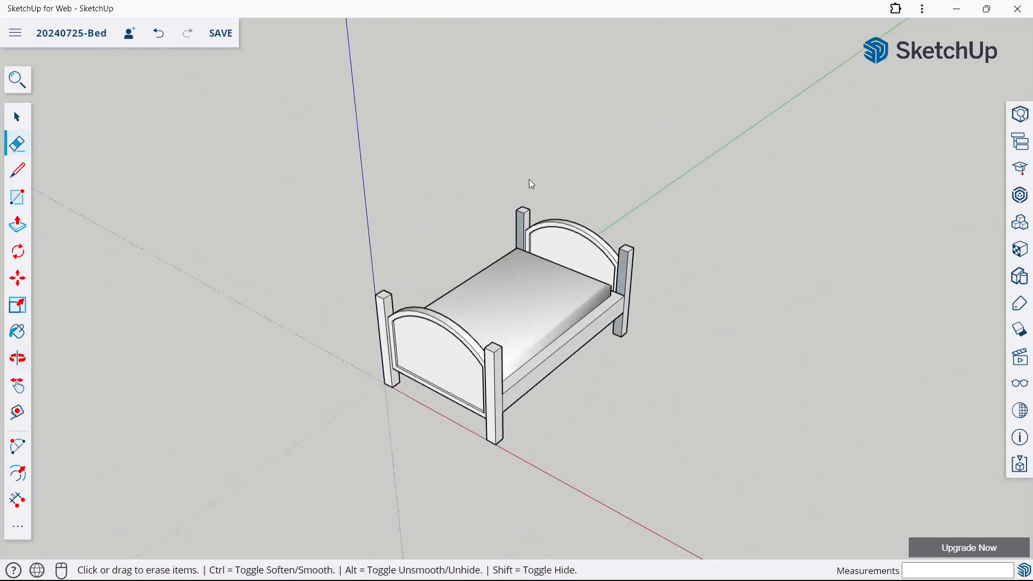
scroll(583, 376, "down", 3)
scroll(565, 379, "up", 4)
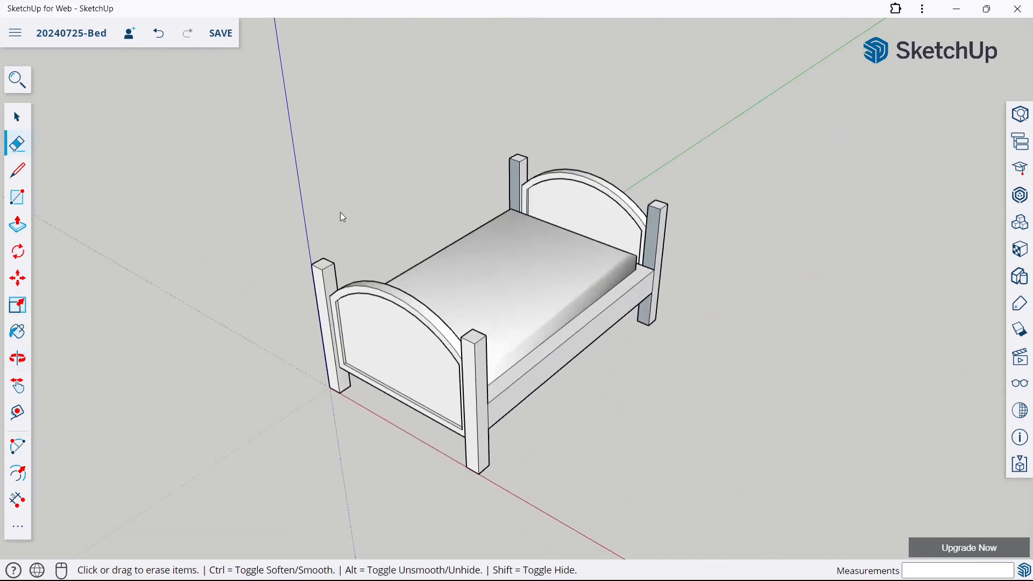
key("space")
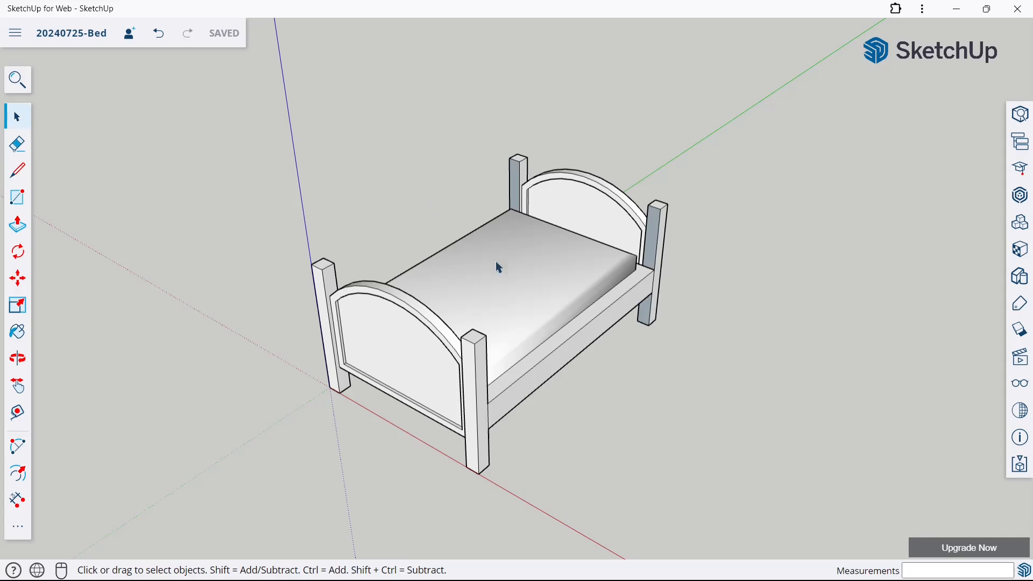
Select the softened mattress and make it a group
left_click(535, 292)
right_click(534, 294)
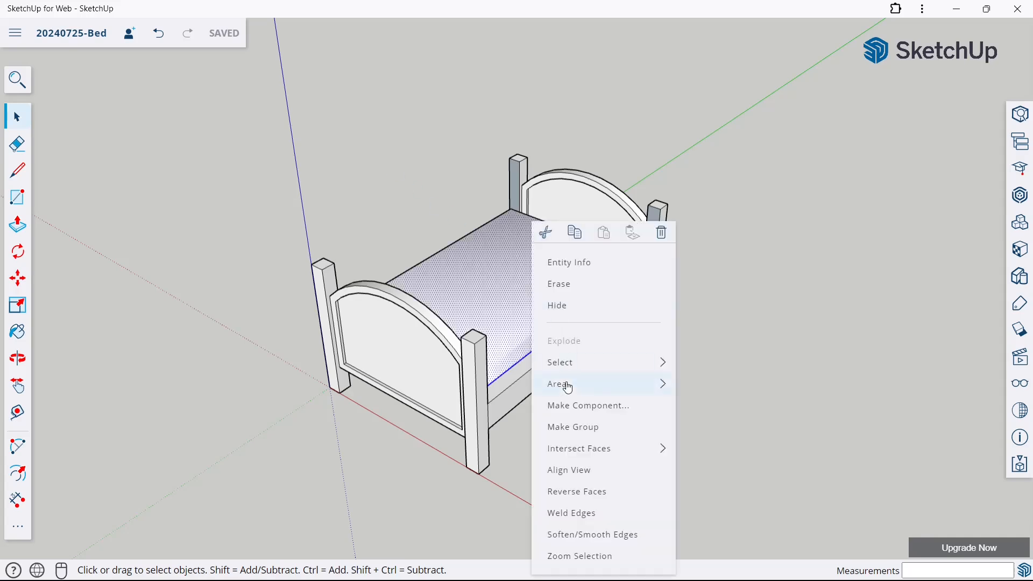
left_click(563, 425)
left_click(603, 399)
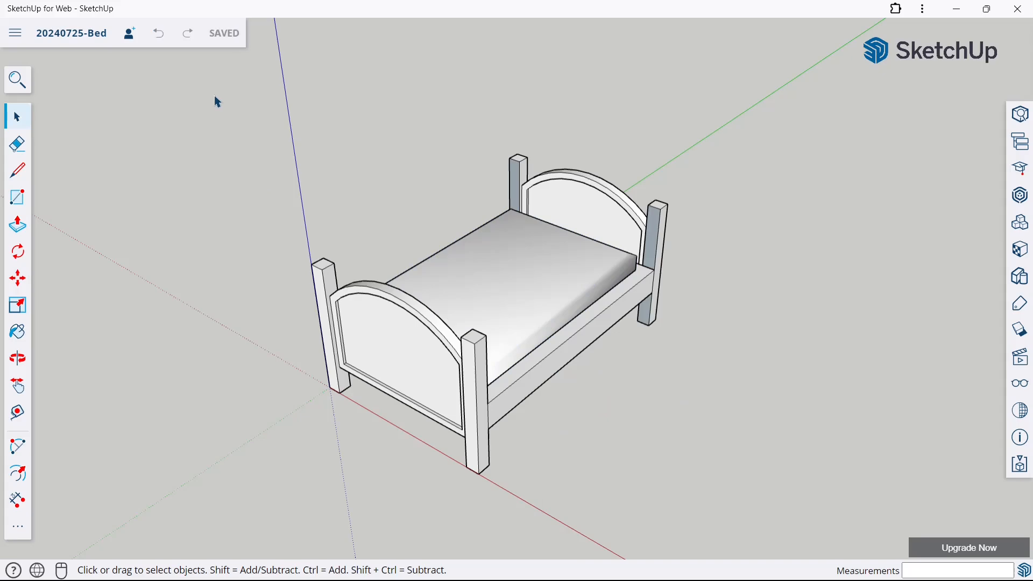
Draw a pillow rectangle about 636 by 293 mm on the mattress top near the headboard at the far green-axis end
left_click(16, 198)
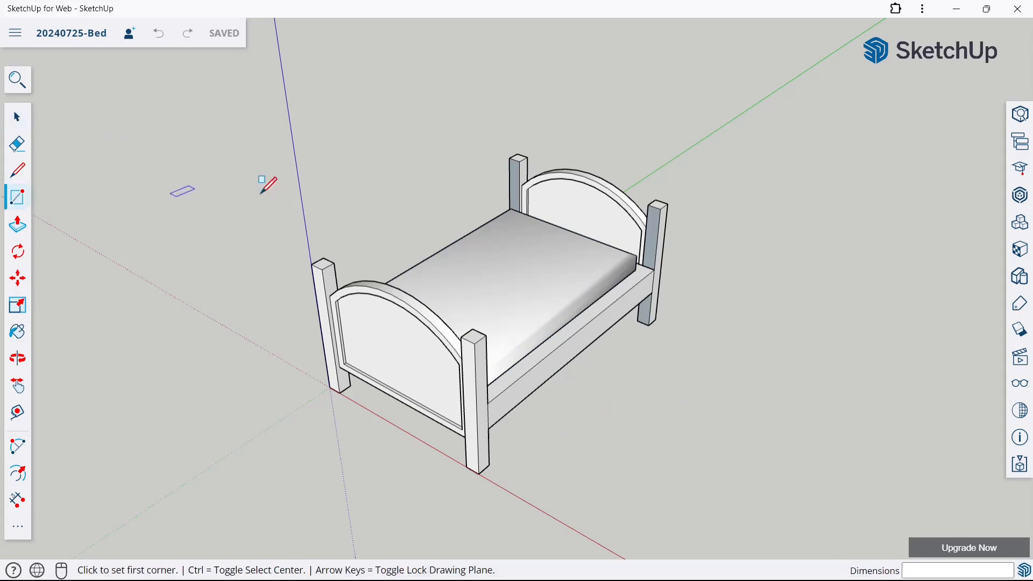
middle_click_drag(511, 184, 738, 404)
scroll(500, 124, "up", 5)
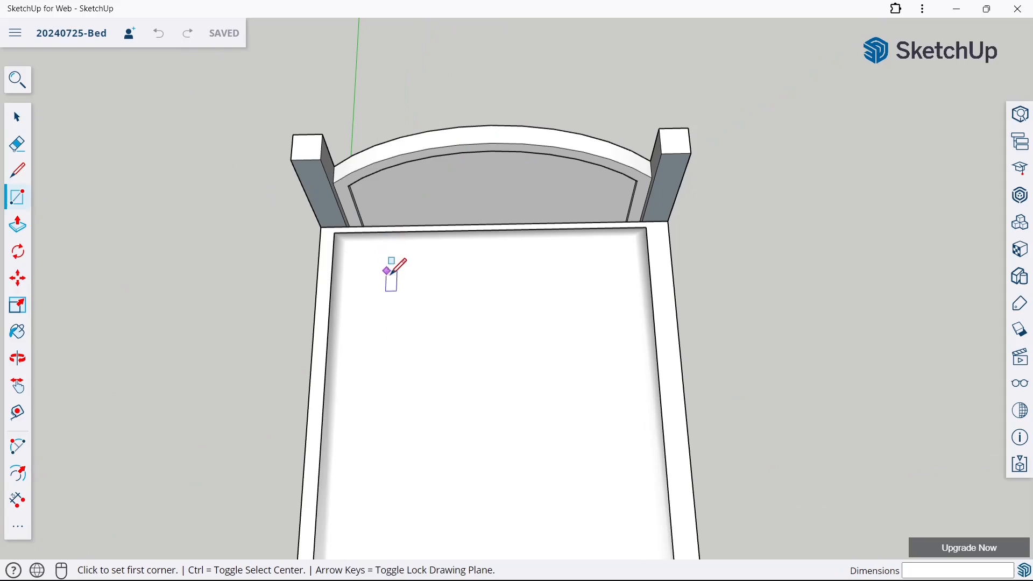
left_click(408, 279)
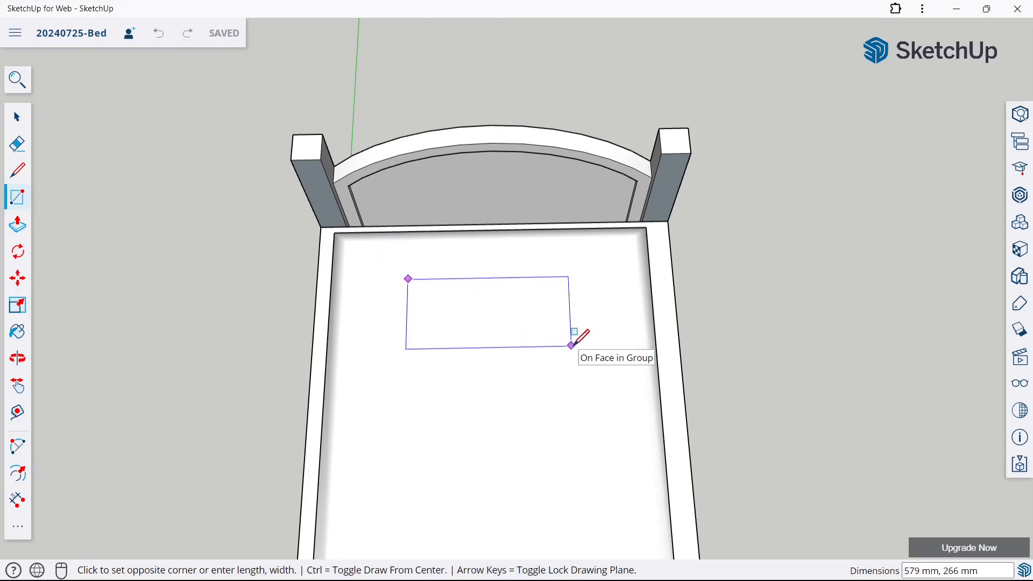
left_click(588, 354)
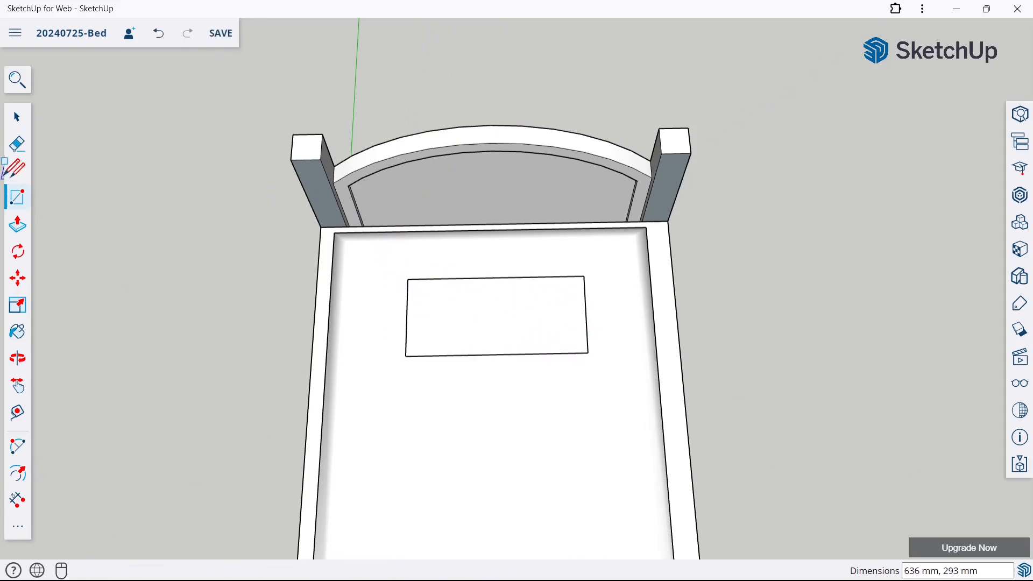
Push/Pull the pillow rectangle up by 100 mm to form a block
left_click(18, 225)
middle_click_drag(333, 323, 461, 226)
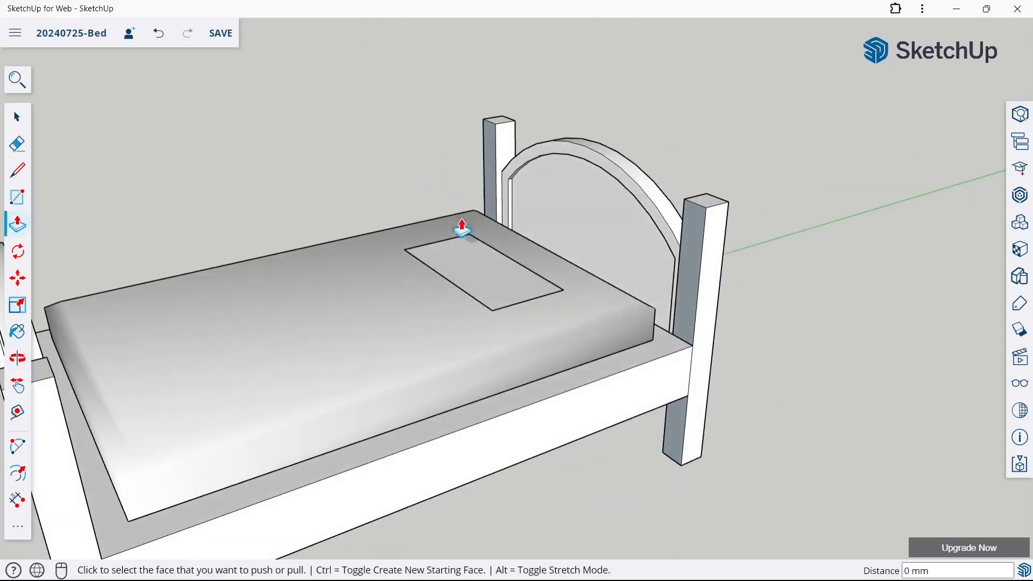
left_click(491, 277)
type("100")
key("Return")
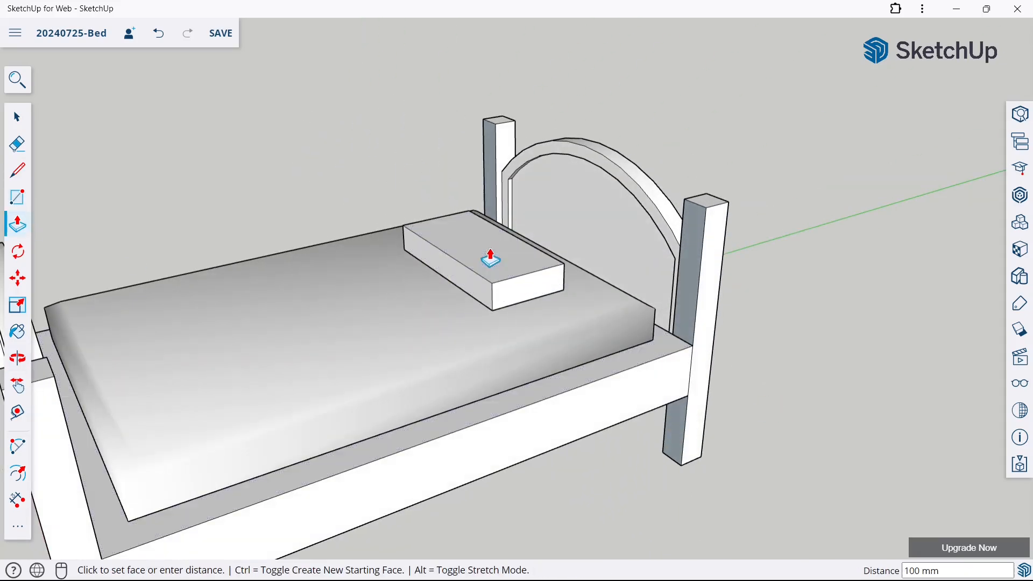
Offset the pillow block's top face and its long side face away from the headboard inward by 20 mm
left_click(10, 473)
scroll(470, 127, "up", 3)
left_click(473, 307)
left_click(452, 321)
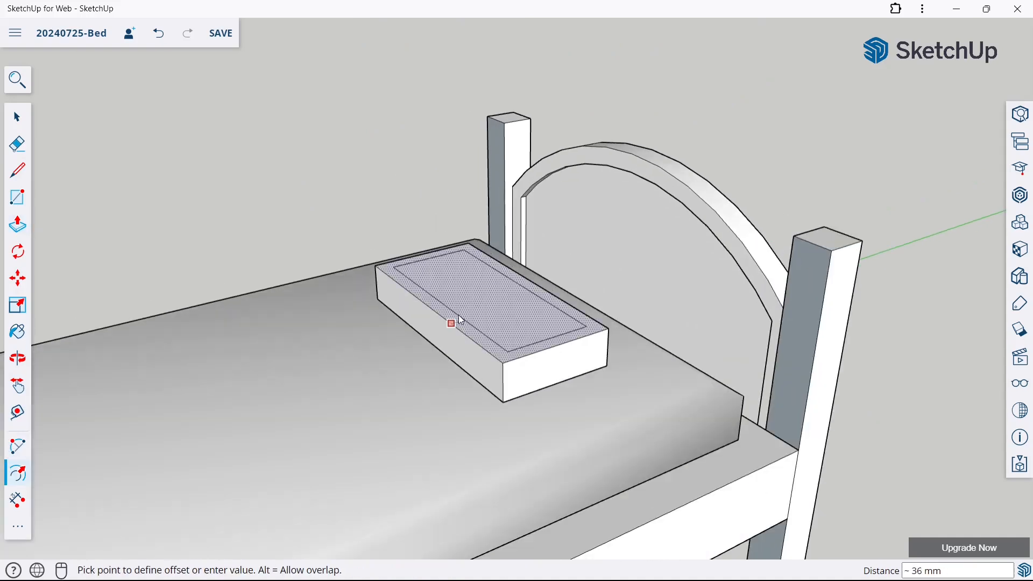
key("Return")
scroll(459, 315, "up", 2)
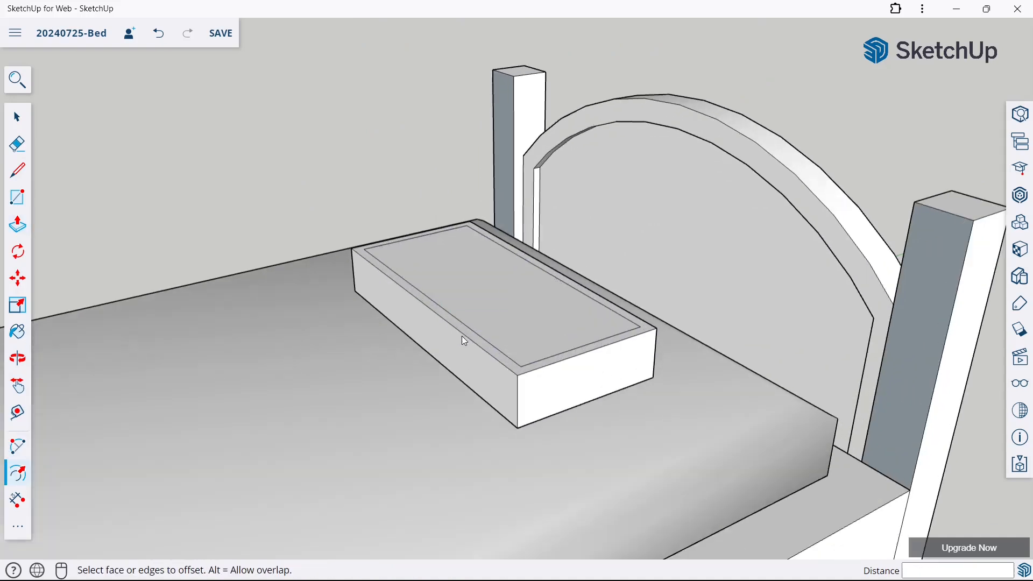
left_click(462, 336)
left_click(462, 346)
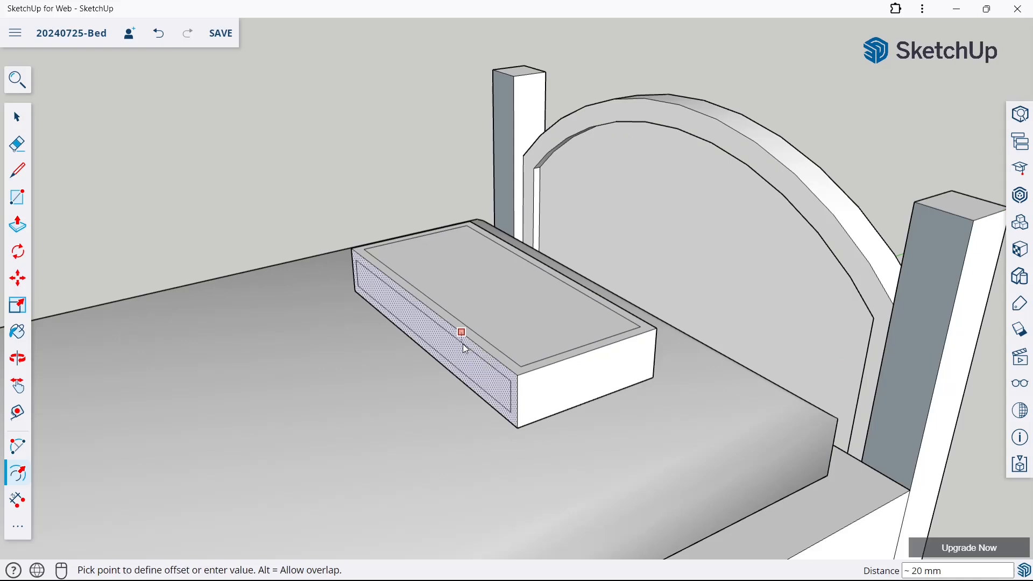
type("20")
key("Return")
Offset the pillow block's end face on the side away from the green axis inward by 20 mm
scroll(476, 338, "up", 2)
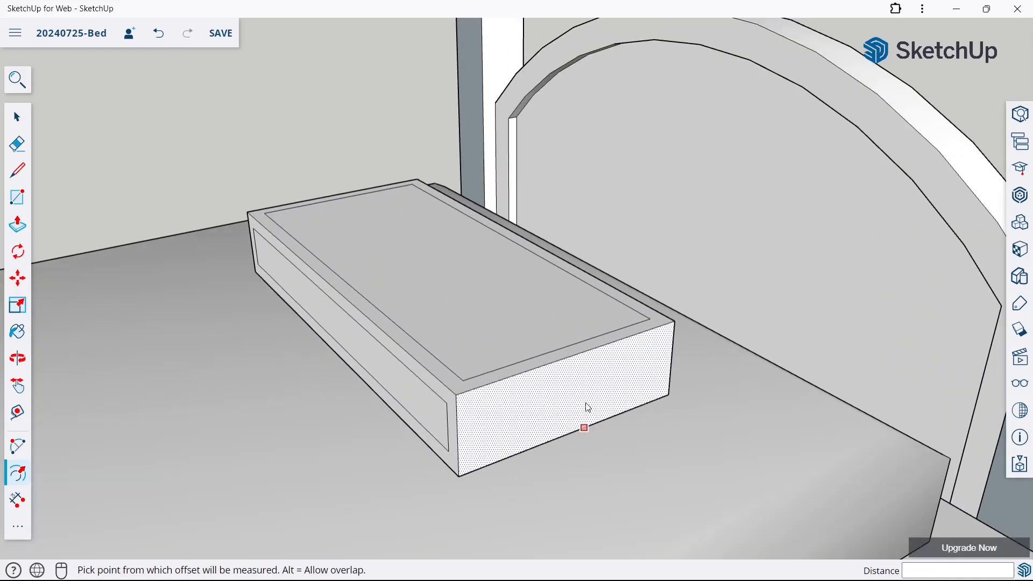
key("ctrl+z")
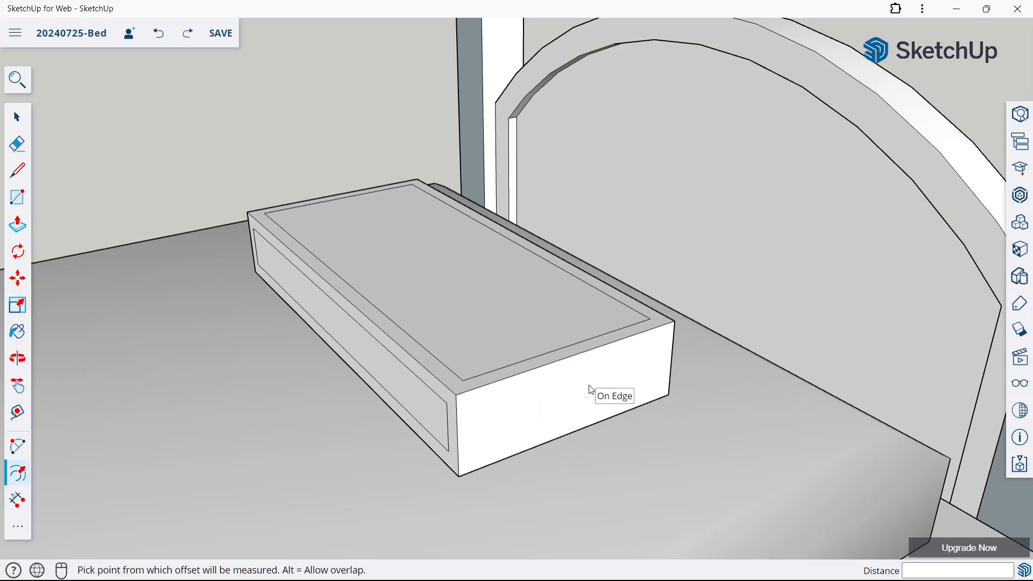
left_click(590, 383)
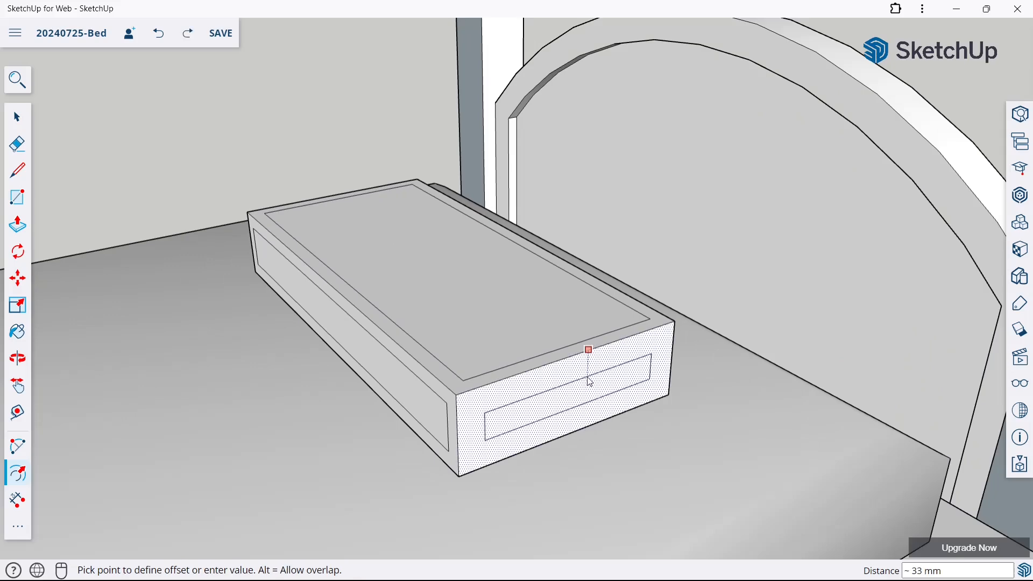
left_click(590, 381)
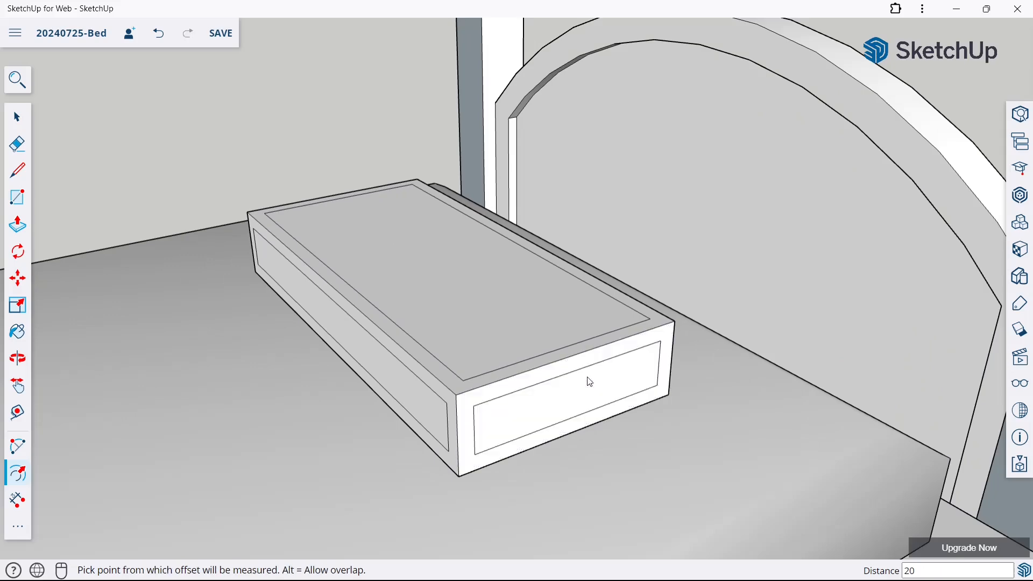
Offset the pillow block's two remaining side faces, the headboard-facing one and the green-axis end, inward by 20 mm
middle_click_drag(589, 381, 692, 295)
left_click(453, 347)
left_click(456, 344)
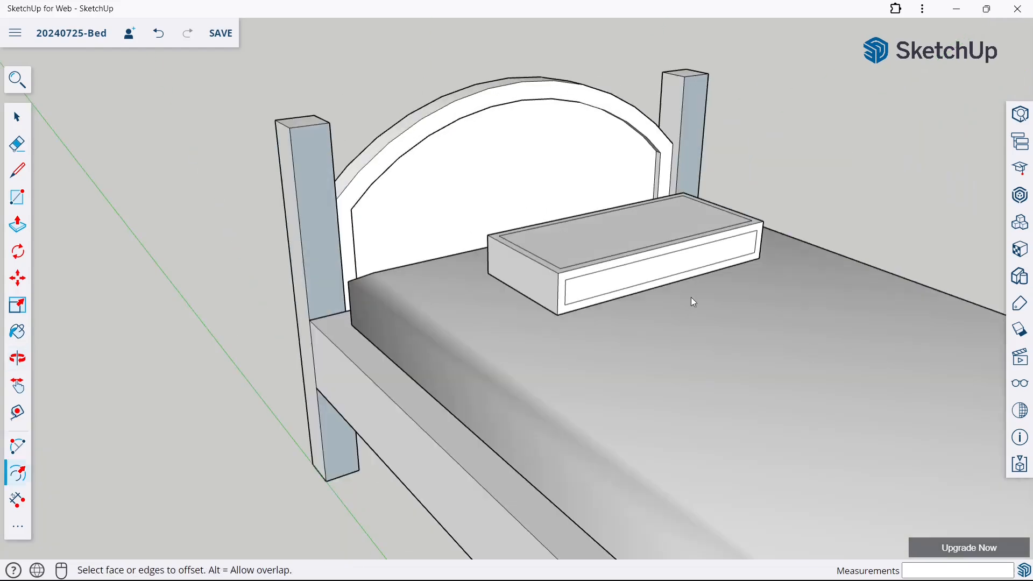
scroll(519, 295, "up", 5)
left_click(509, 307)
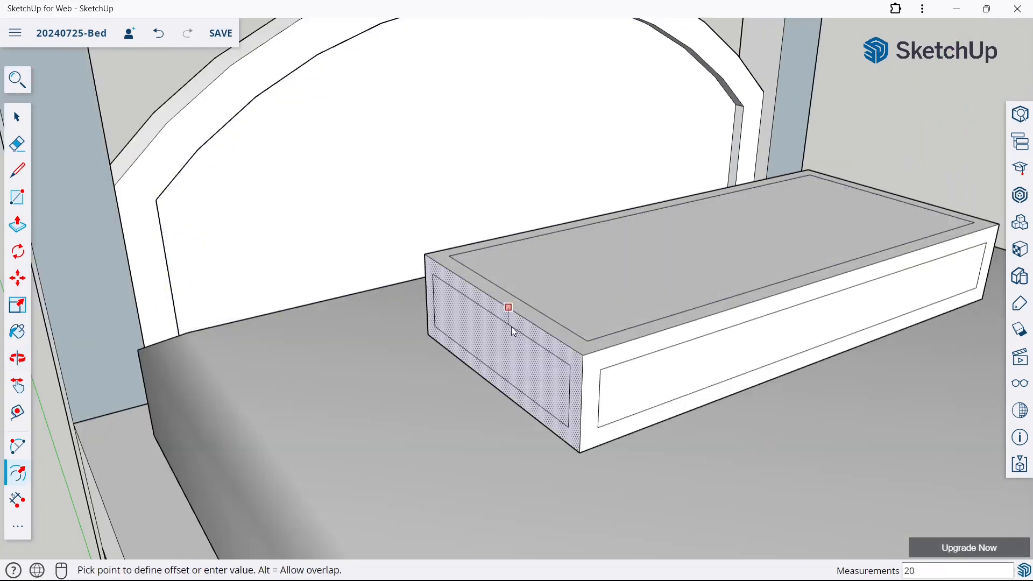
left_click(513, 329)
Try to move the pillow block's inset top face by 20 mm with autofold, and undo the attempt
middle_click_drag(541, 338, 264, 317)
left_click(22, 282)
scroll(310, 282, "down", 5)
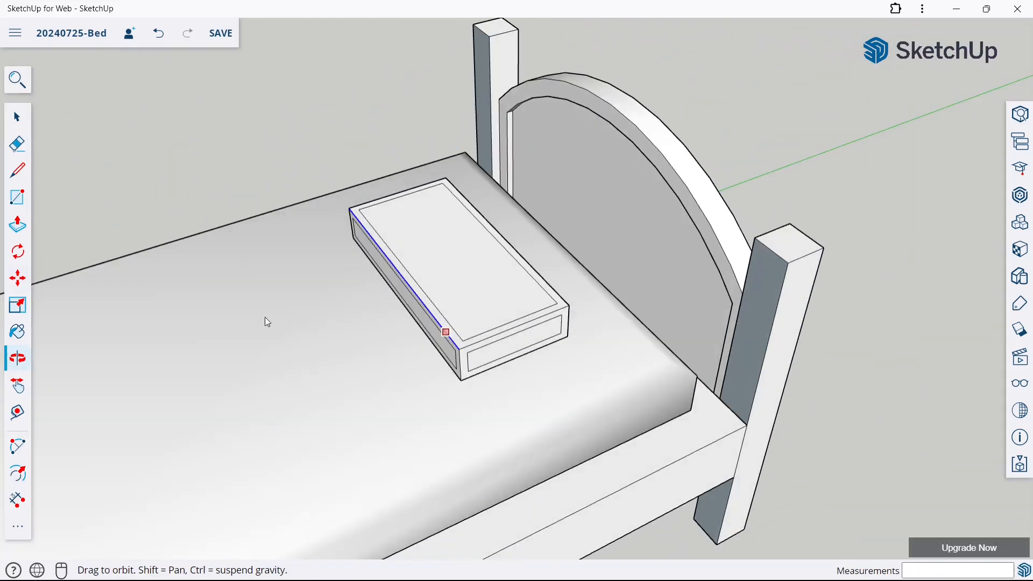
scroll(379, 221, "up", 3)
left_click(415, 261)
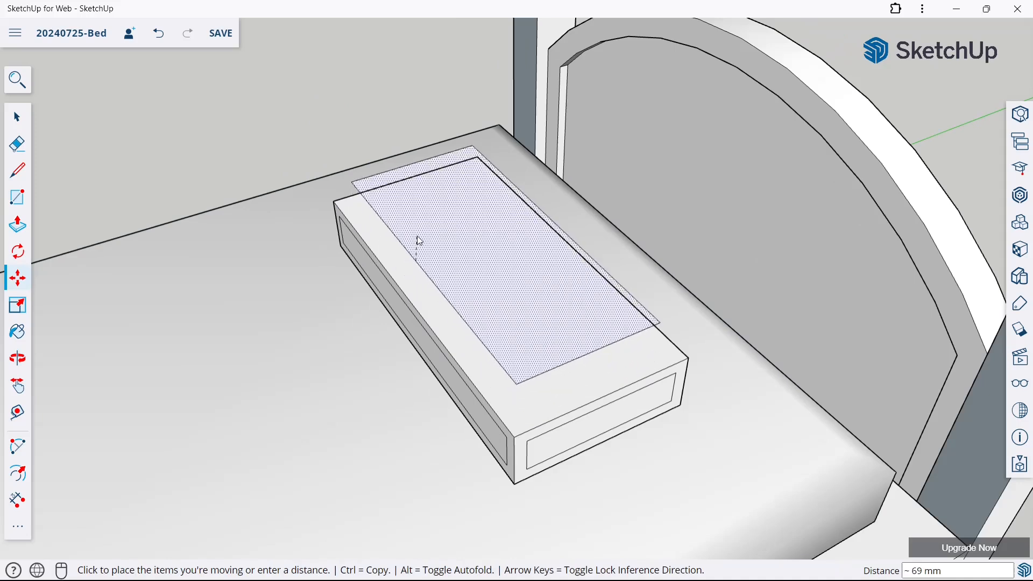
key("alt")
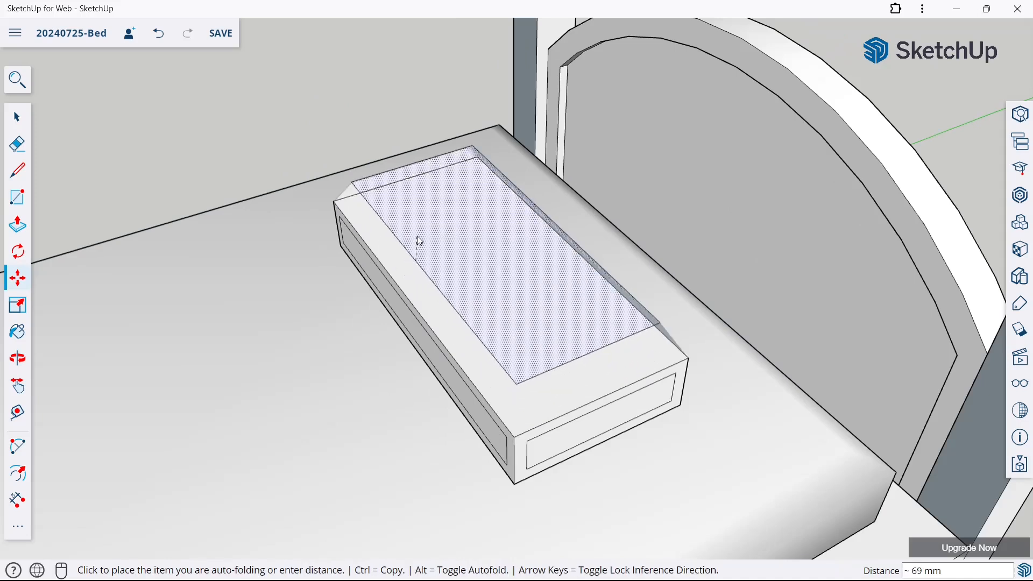
key("Return")
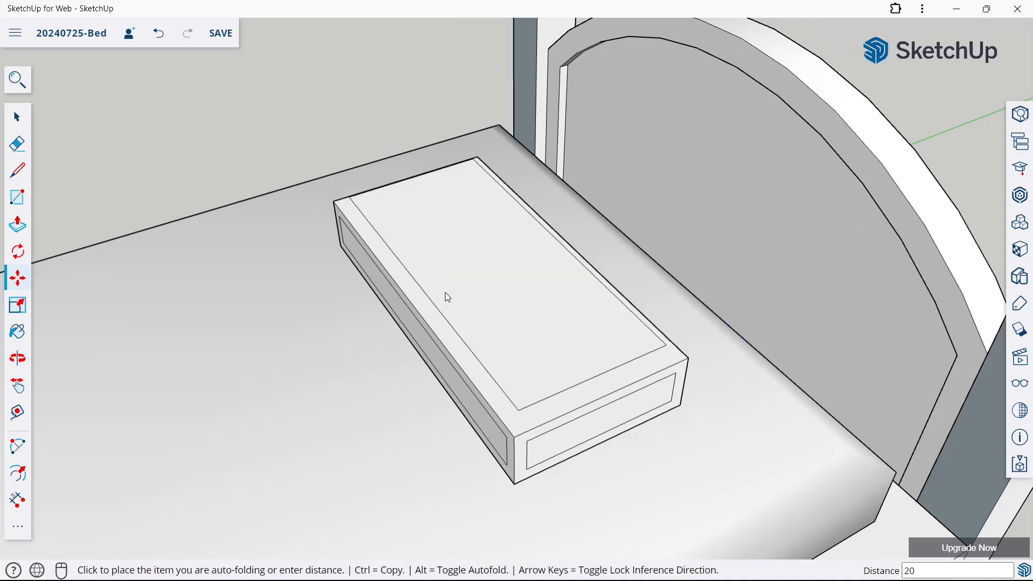
middle_click_drag(445, 292, 460, 236)
key("ctrl+z")
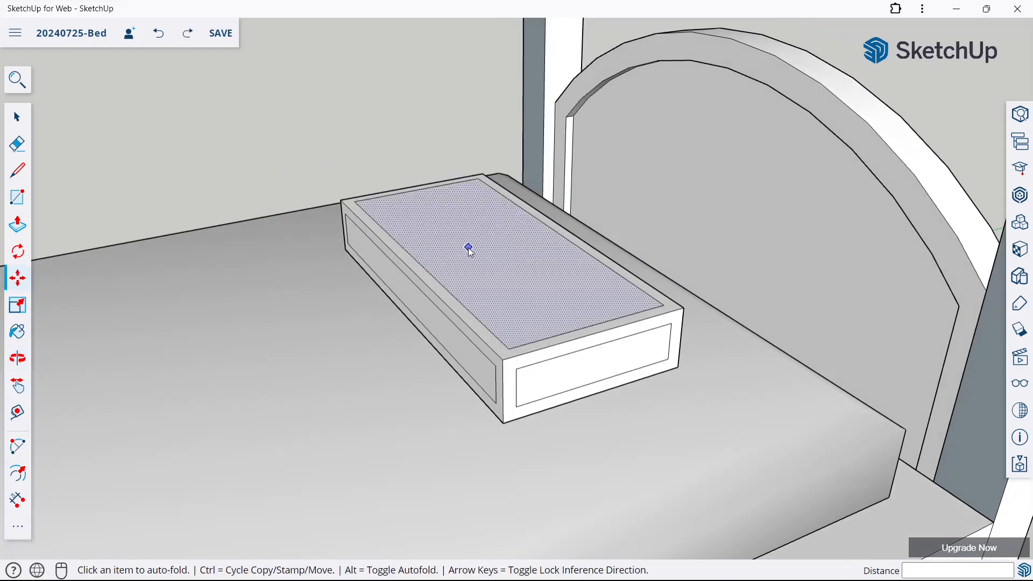
Move the pillow block's inset top face up 20 mm along the blue axis with autofold
left_click(468, 248)
type("20")
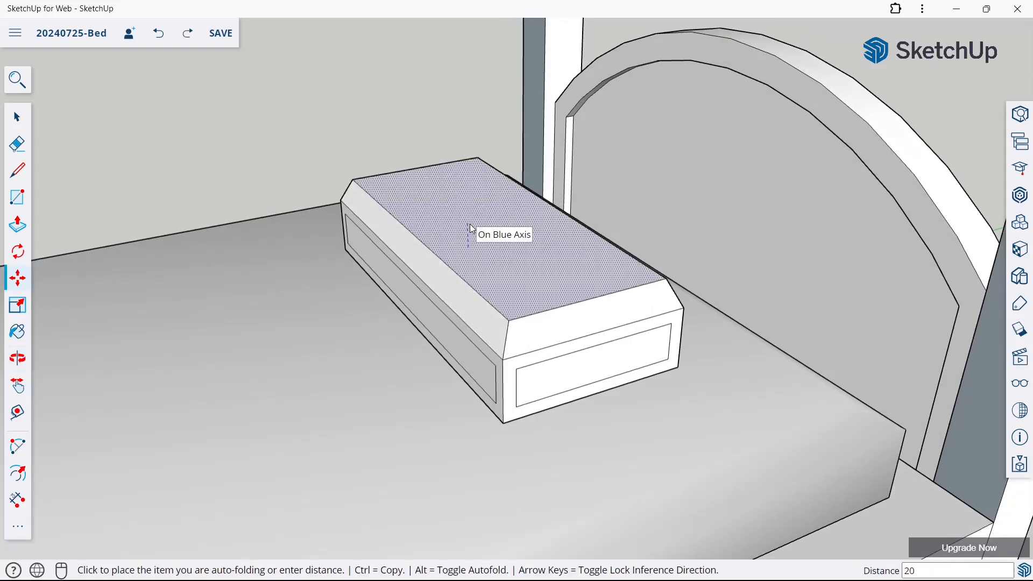
key("Return")
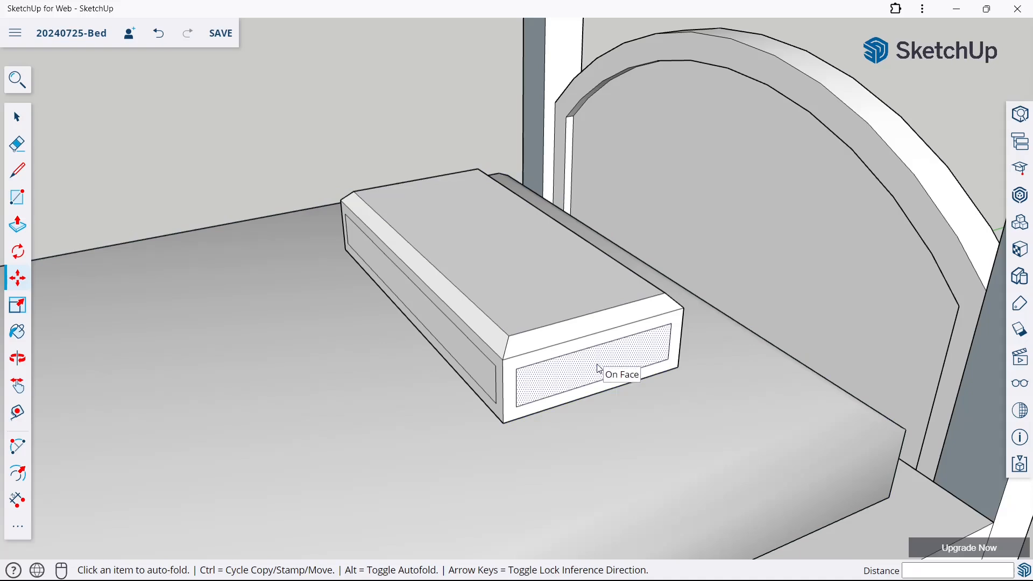
Move the pillow's inset end face away from the green axis outward 20 mm, and its foot-facing inset side face outward
left_click(597, 365)
left_click(604, 370)
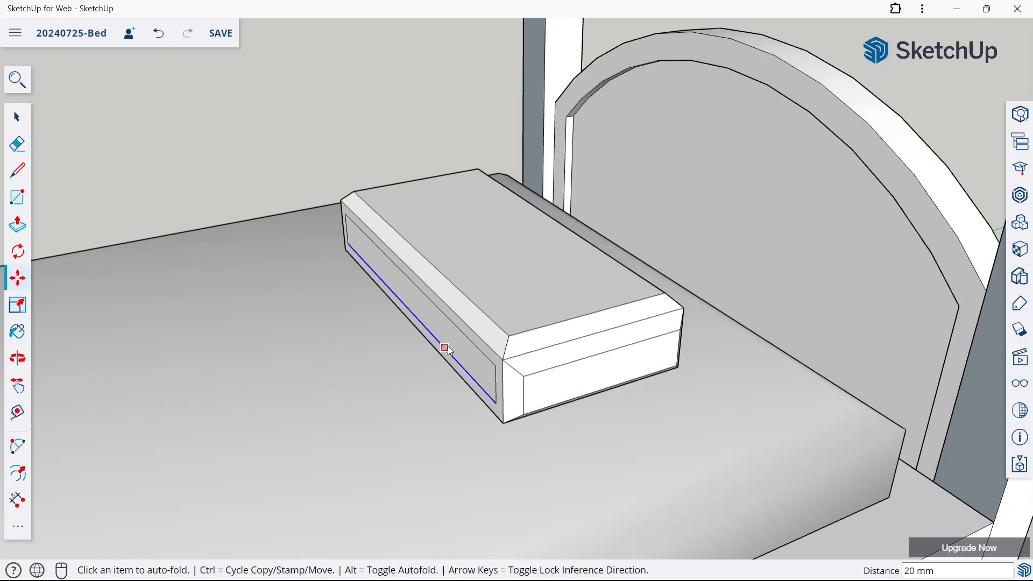
left_click(443, 347)
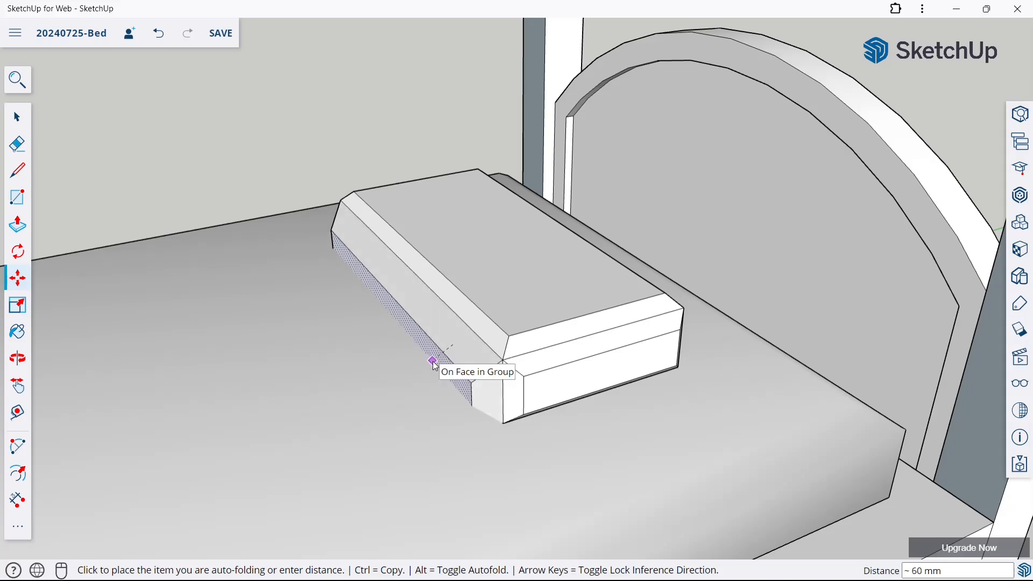
left_click(440, 357)
Move the pillow's inset long side face toward the headboard by 20 mm along the green axis
scroll(479, 323, "down", 3)
middle_click_drag(573, 328, 380, 364)
middle_click_drag(562, 365, 505, 340)
scroll(483, 292, "up", 3)
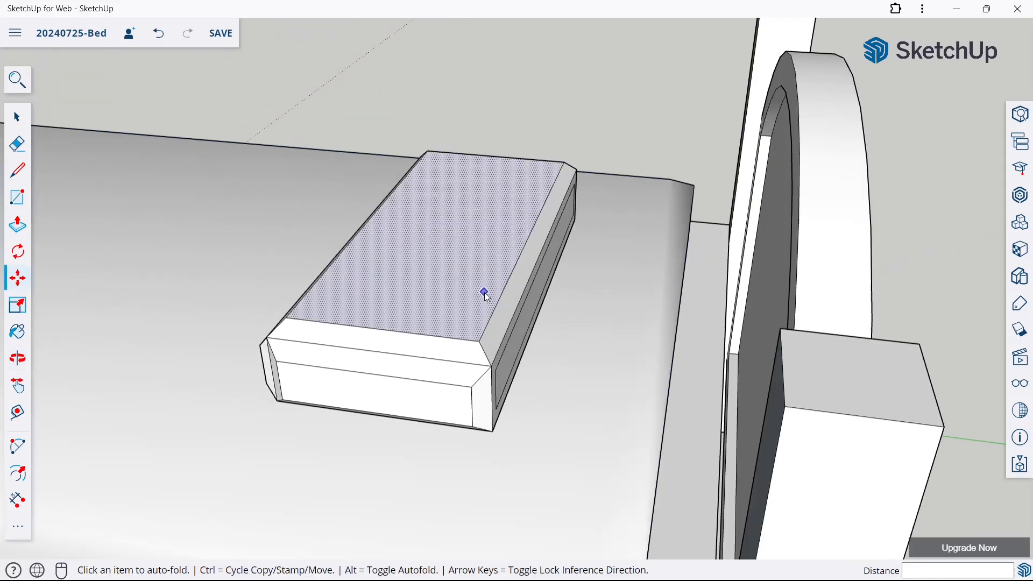
scroll(521, 345, "up", 3)
left_click(519, 348)
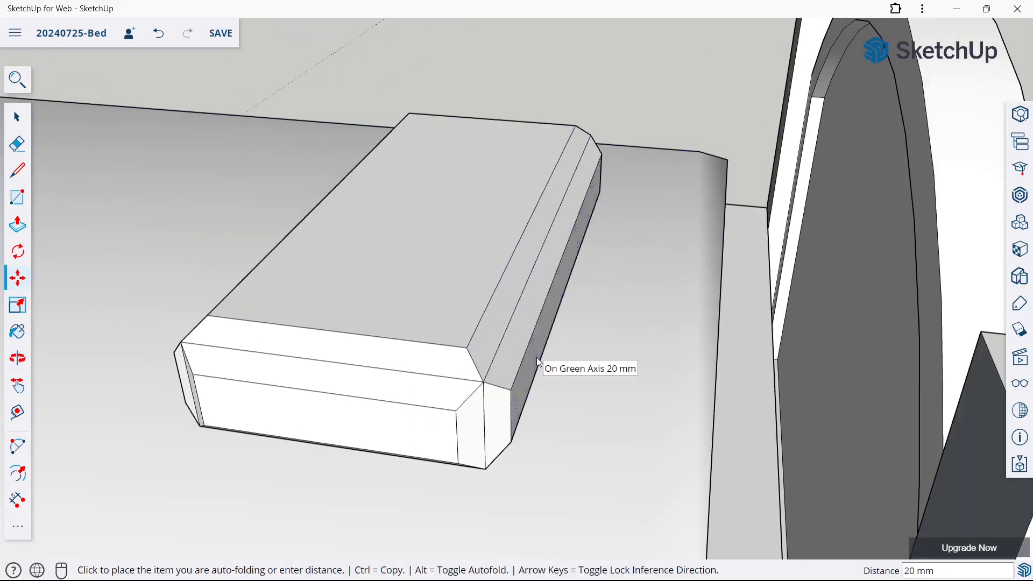
left_click(537, 358)
Move the pillow's inset end face on the green-axis side outward by 20 mm
scroll(546, 344, "down", 5)
middle_click_drag(709, 271, 584, 261)
scroll(585, 261, "up", 8)
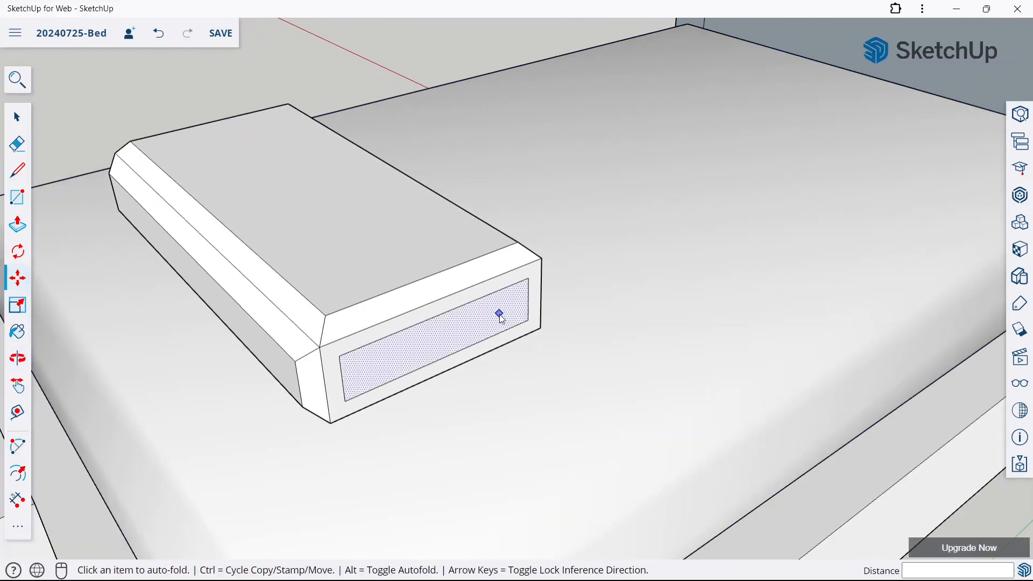
left_click(499, 314)
left_click(511, 324)
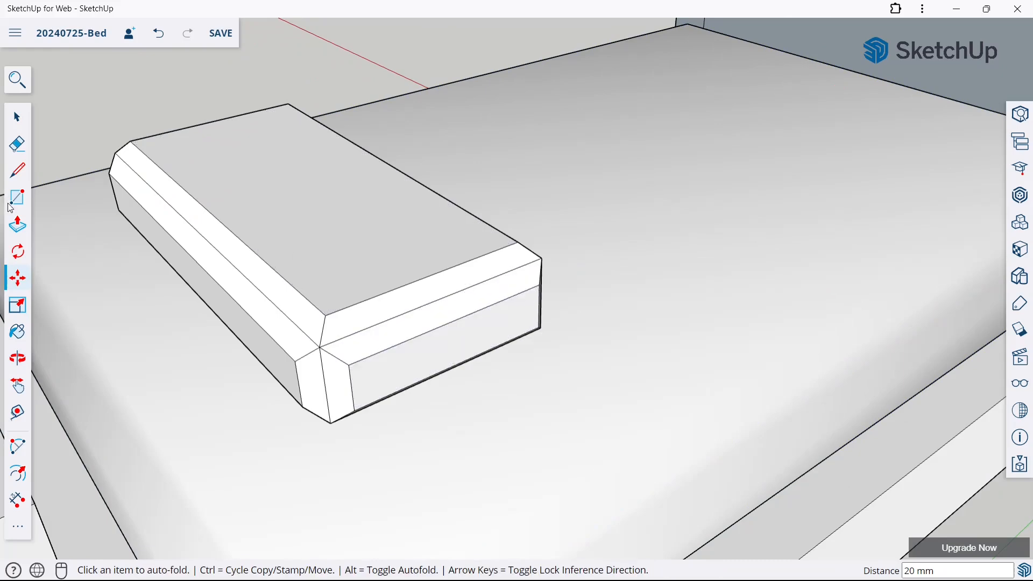
Soften the pillow's edges at the green-axis end and along the headboard-facing long side with the Eraser
left_click(18, 144)
scroll(369, 219, "down", 5)
scroll(371, 266, "up", 5)
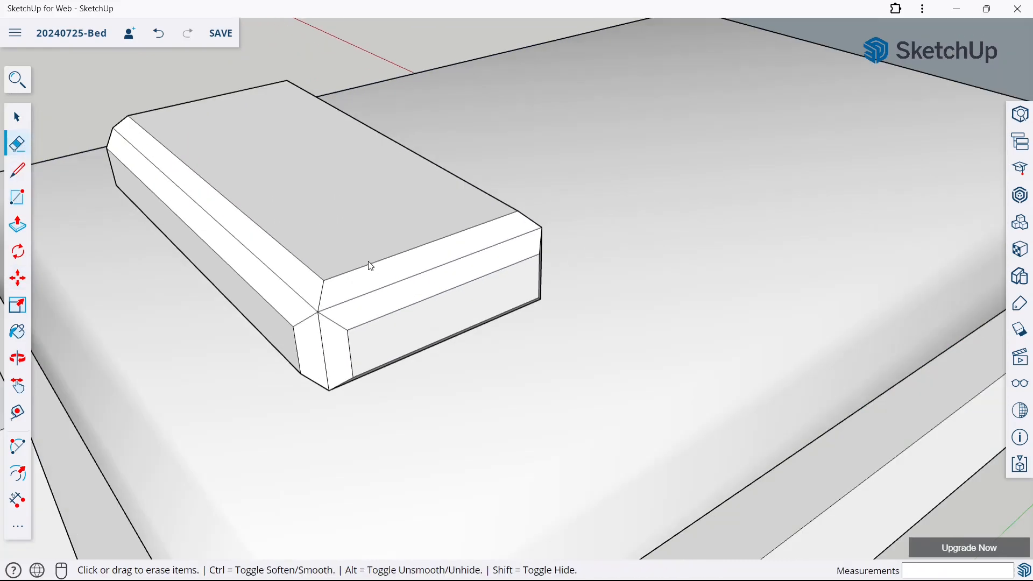
key("ctrl")
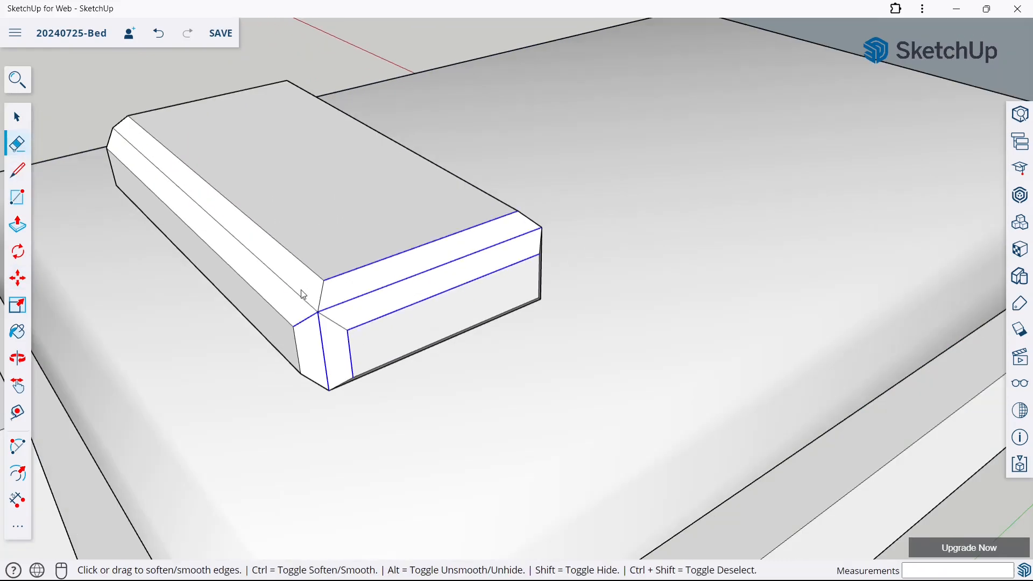
mouse_move(302, 295)
left_mouse_down("ctrl")
mouse_move(325, 307)
mouse_move(291, 316)
left_mouse_up("ctrl")
scroll(291, 316, "down", 6)
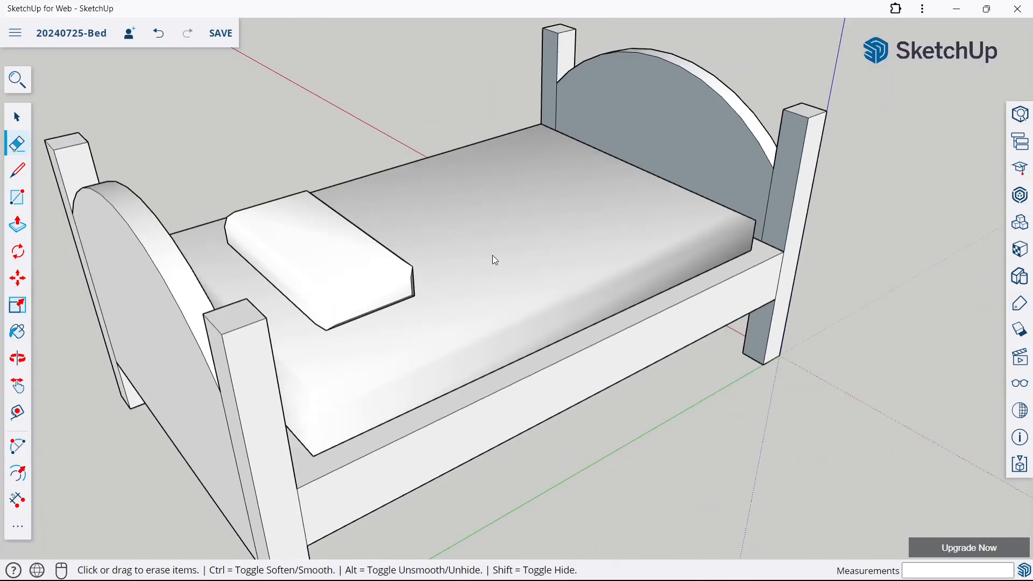
Soften the pillow's upper and corner edges along the foot-facing long side with the Eraser
mouse_move(492, 255)
middle_mouse_down()
mouse_move(255, 258)
mouse_move(338, 186)
mouse_move(313, 183)
middle_mouse_up()
scroll(312, 183, "up", 9)
key("ctrl")
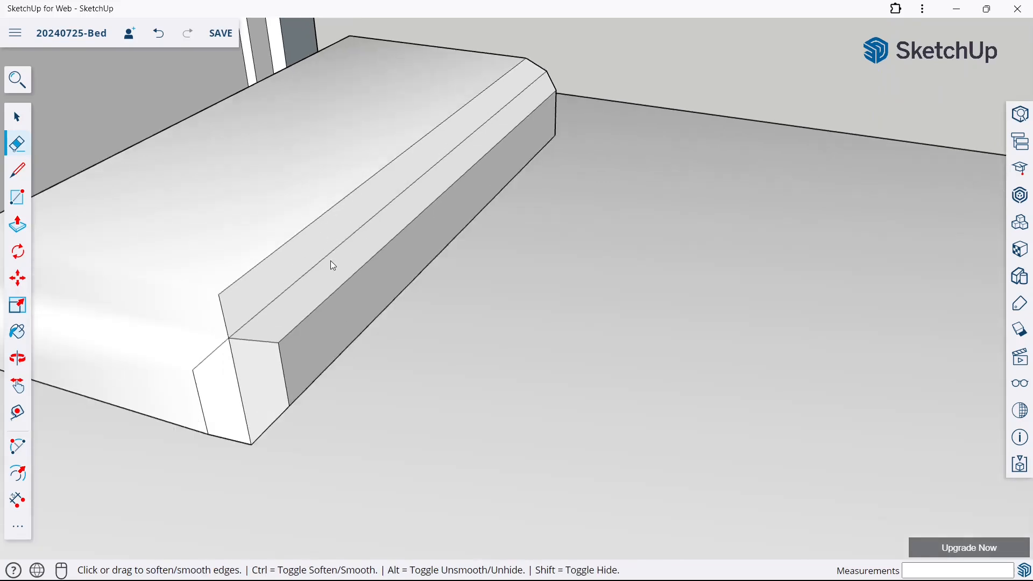
scroll(330, 260, "down", 1)
left_click_drag(314, 350, 253, 260, "ctrl")
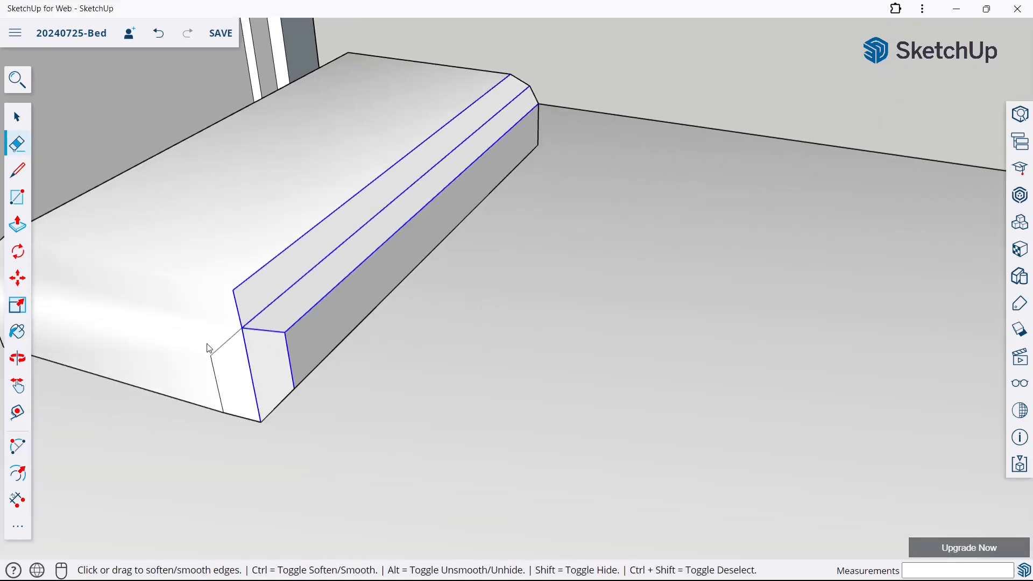
left_click_drag(218, 372, 314, 315, "ctrl")
Soften the pillow's lower edges at the corner where the foot-facing side meets the green-axis end
middle_click_drag(325, 262, 316, 205)
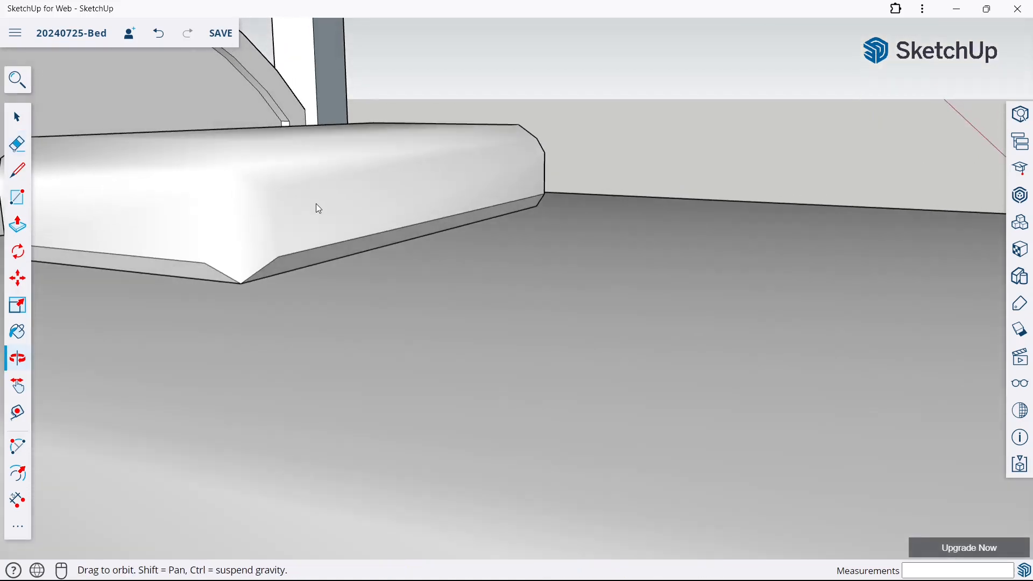
key("ctrl")
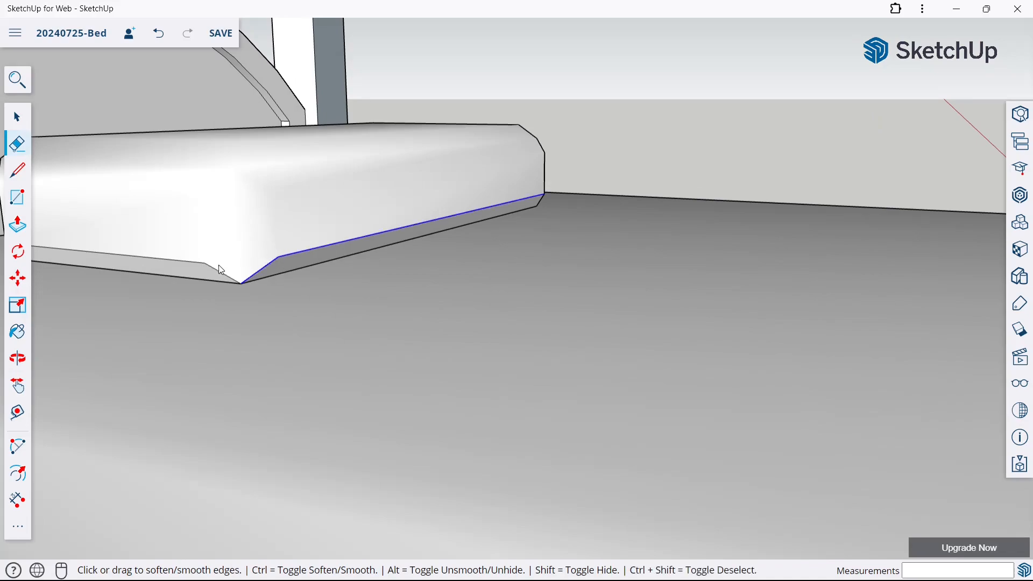
left_click_drag(203, 268, 272, 226, "ctrl")
mouse_move(272, 226)
middle_mouse_down()
mouse_move(537, 228)
mouse_move(263, 299)
mouse_move(687, 222)
mouse_move(385, 230)
mouse_move(359, 214)
middle_mouse_up()
scroll(359, 214, "down", 6)
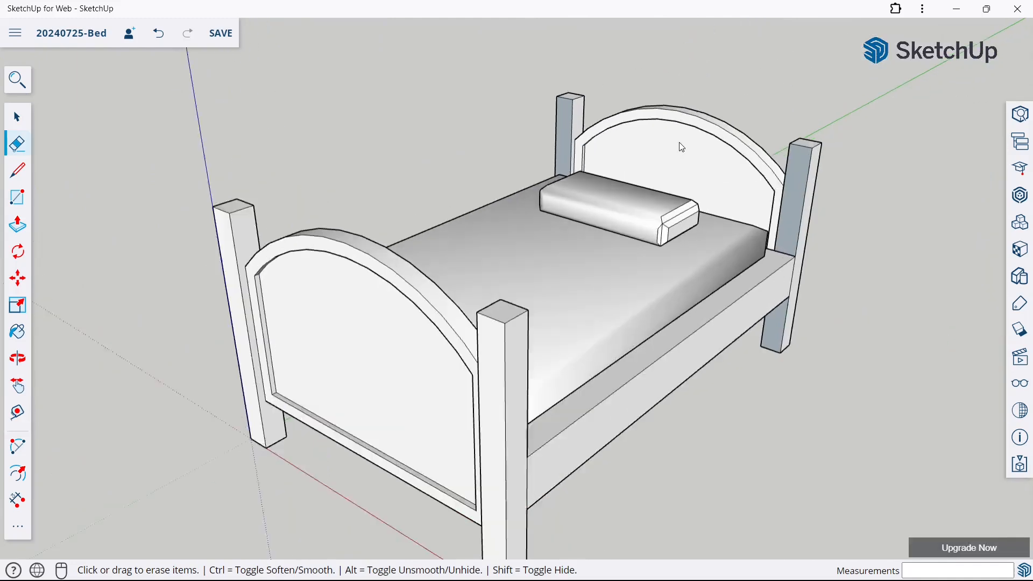
Soften the pillow's upper, corner and lower edges at the end away from the green axis
scroll(679, 143, "up", 5)
mouse_move(786, 227)
middle_mouse_down()
mouse_move(671, 280)
mouse_move(640, 274)
middle_mouse_up()
scroll(637, 274, "up", 4)
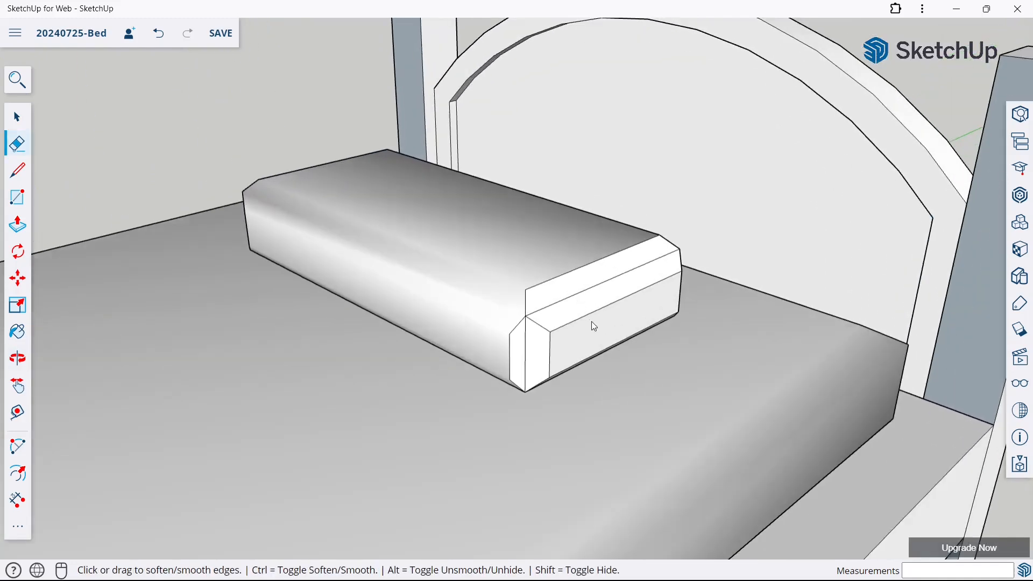
left_click_drag(592, 321, 554, 262, "ctrl")
mouse_move(551, 358)
left_mouse_down("ctrl")
mouse_move(525, 322)
mouse_move(533, 373)
left_mouse_up("ctrl")
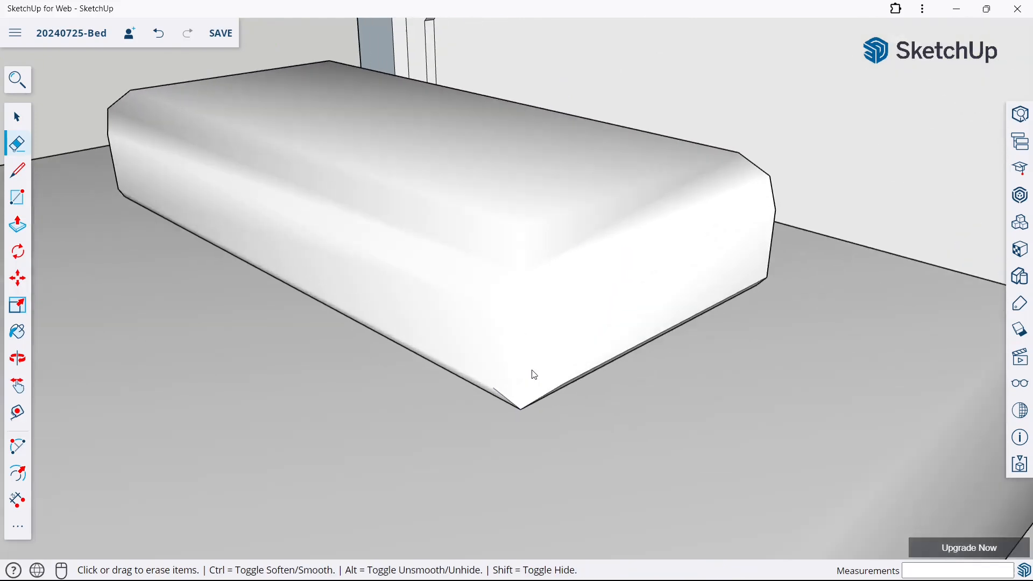
mouse_move(533, 374)
middle_mouse_down()
mouse_move(538, 291)
mouse_move(552, 311)
middle_mouse_up()
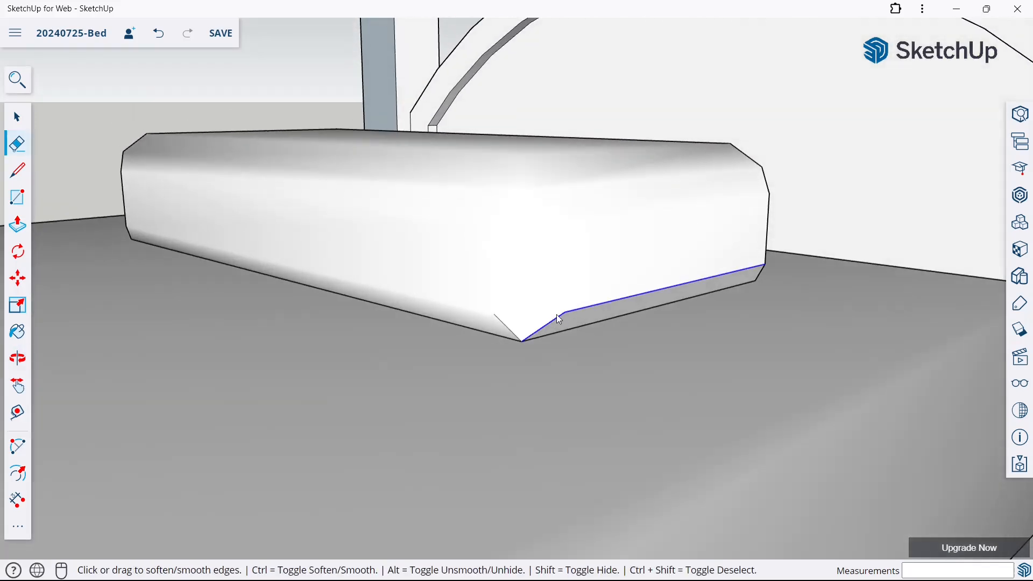
Soften the vertical edges at the pillow's headboard-facing corner away from the green axis
scroll(502, 320, "down", 6)
mouse_move(591, 281)
middle_mouse_down()
mouse_move(390, 306)
mouse_move(389, 258)
mouse_move(357, 247)
middle_mouse_up()
scroll(422, 273, "up", 4)
middle_click_drag(422, 272, 404, 231)
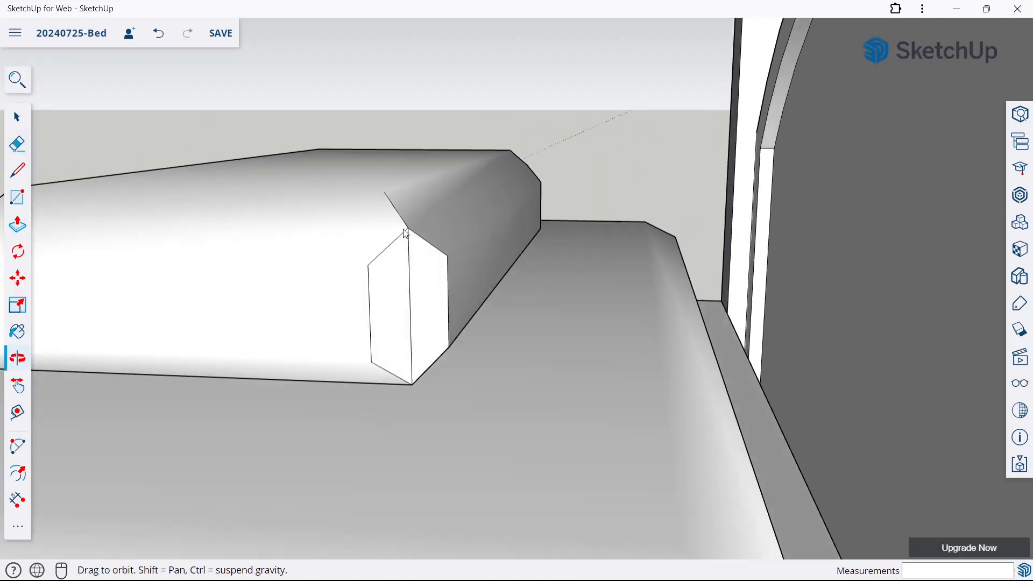
left_click_drag(385, 242, 410, 233, "ctrl")
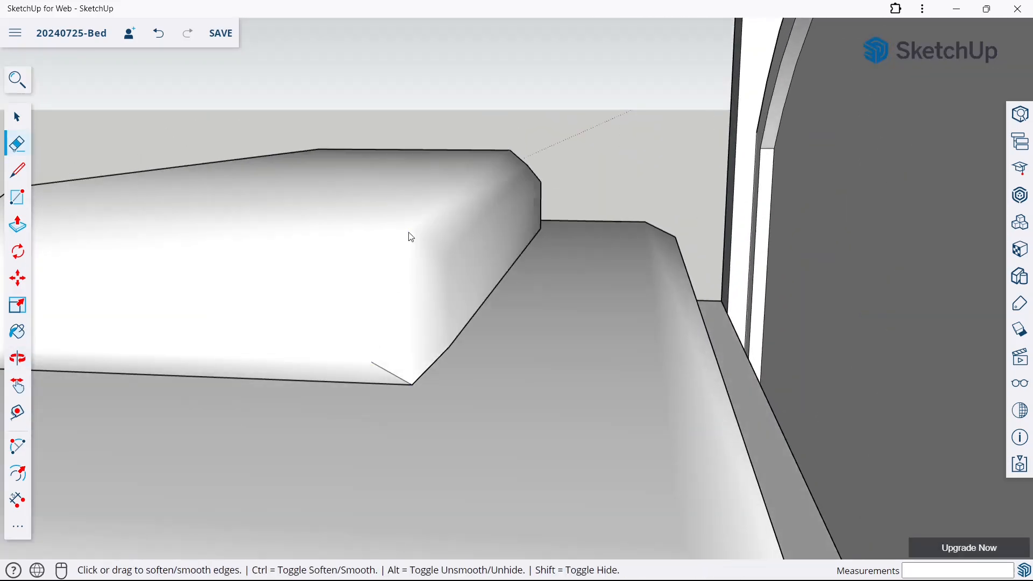
Soften the remaining short edges at the pillow's headboard-facing corner, undoing any accidental erasure
mouse_move(411, 233)
middle_mouse_down()
mouse_move(459, 263)
mouse_move(441, 247)
middle_mouse_up()
left_click(385, 195)
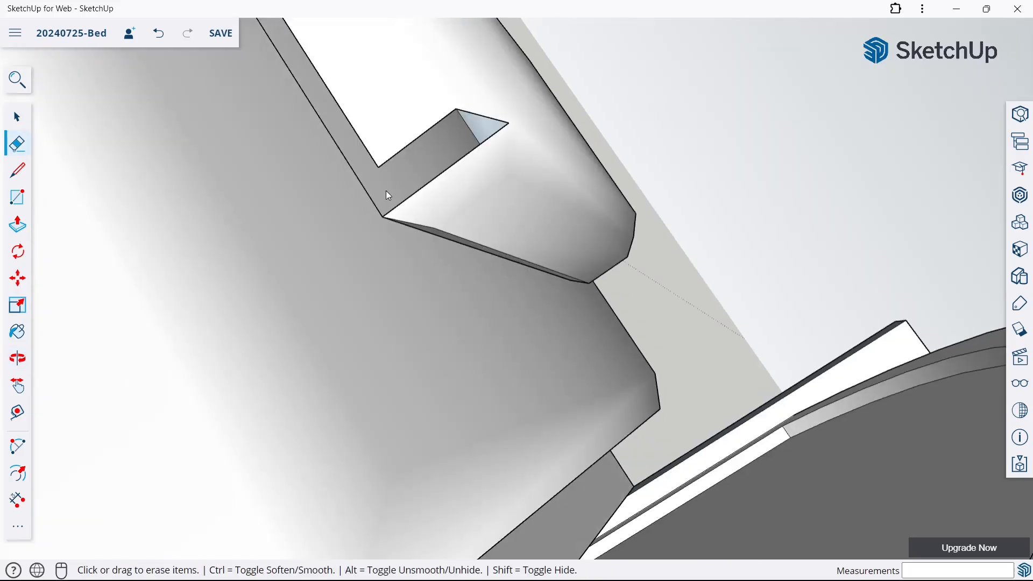
key("ctrl+z")
left_click(378, 186, "ctrl")
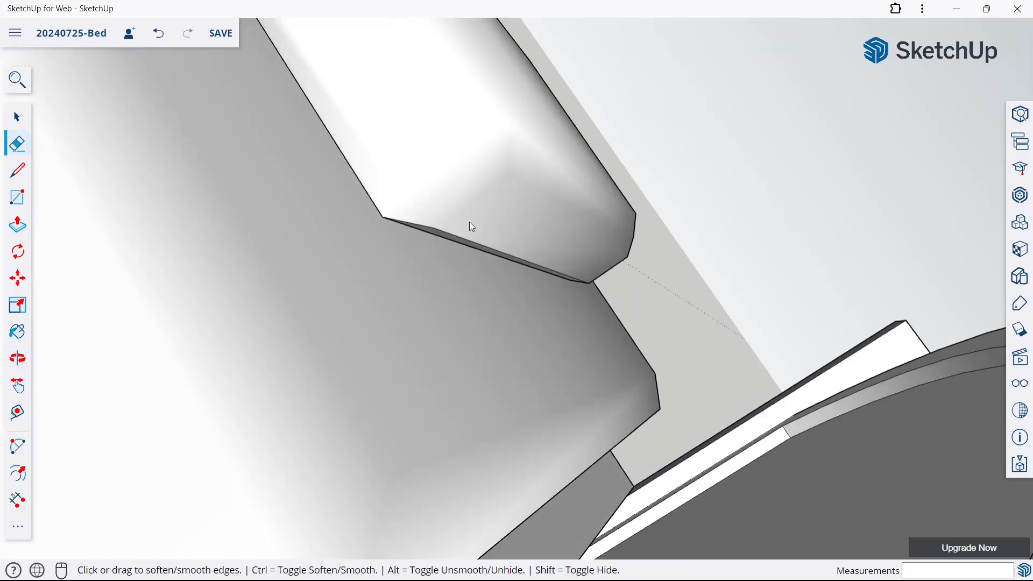
mouse_move(469, 222)
middle_mouse_down()
mouse_move(466, 187)
mouse_move(447, 205)
middle_mouse_up()
key("ctrl+z")
mouse_move(436, 164)
middle_mouse_down()
mouse_move(461, 242)
mouse_move(440, 225)
mouse_move(608, 335)
middle_mouse_up()
left_click(416, 228, "ctrl")
scroll(447, 219, "down", 6)
scroll(607, 288, "down", 5)
middle_click_drag(361, 276, 400, 329)
scroll(486, 416, "up", 3)
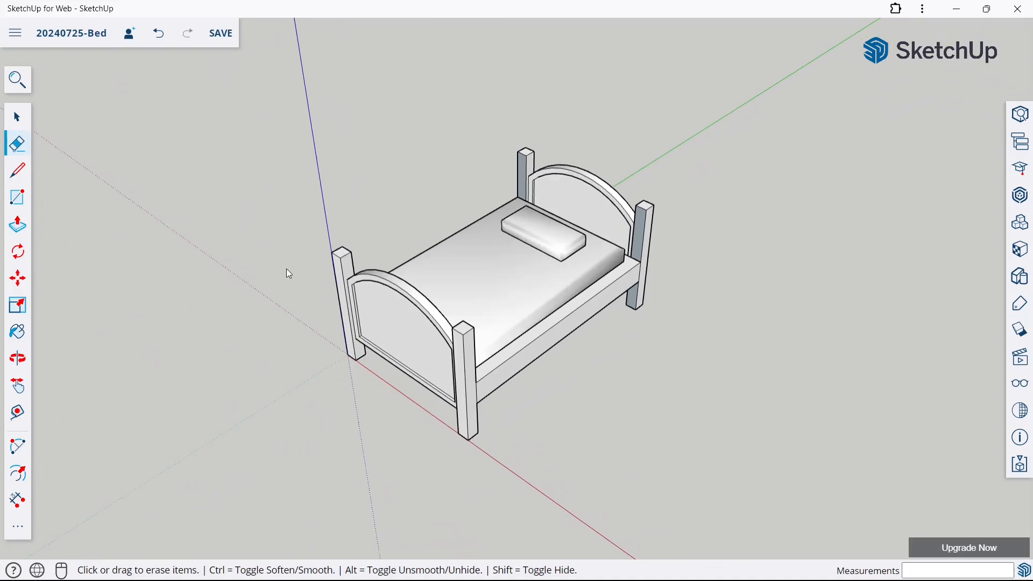
Select the entire bed and paint it with the Wood Floor Parquet material
key("space")
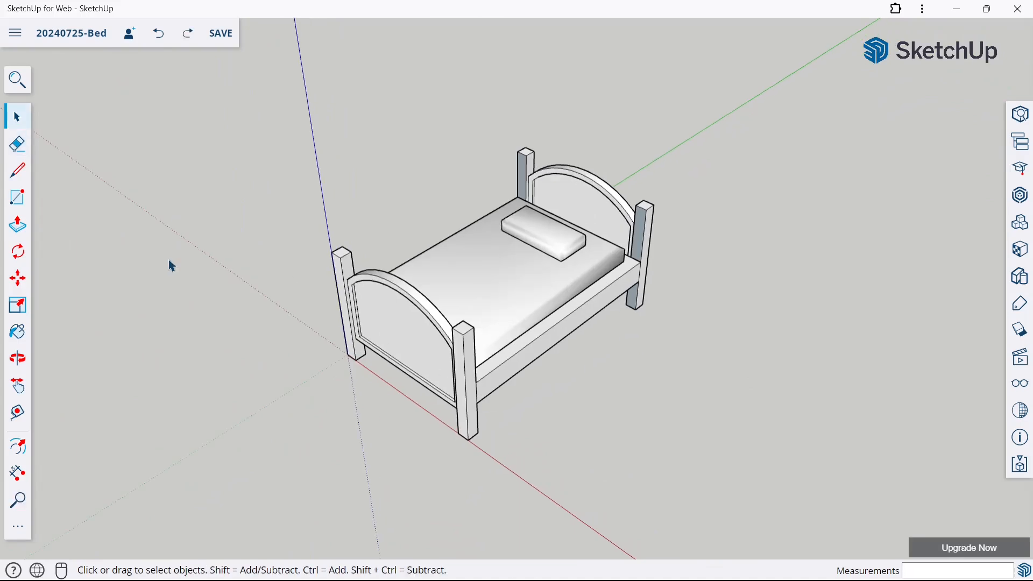
left_click(1019, 248)
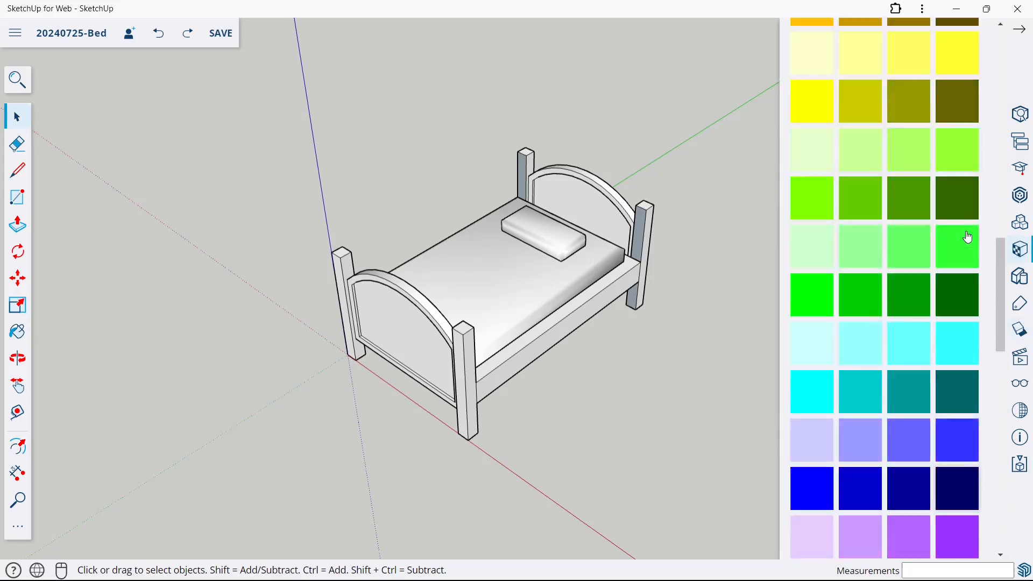
left_click_drag(274, 121, 705, 462)
scroll(974, 352, "down", 20)
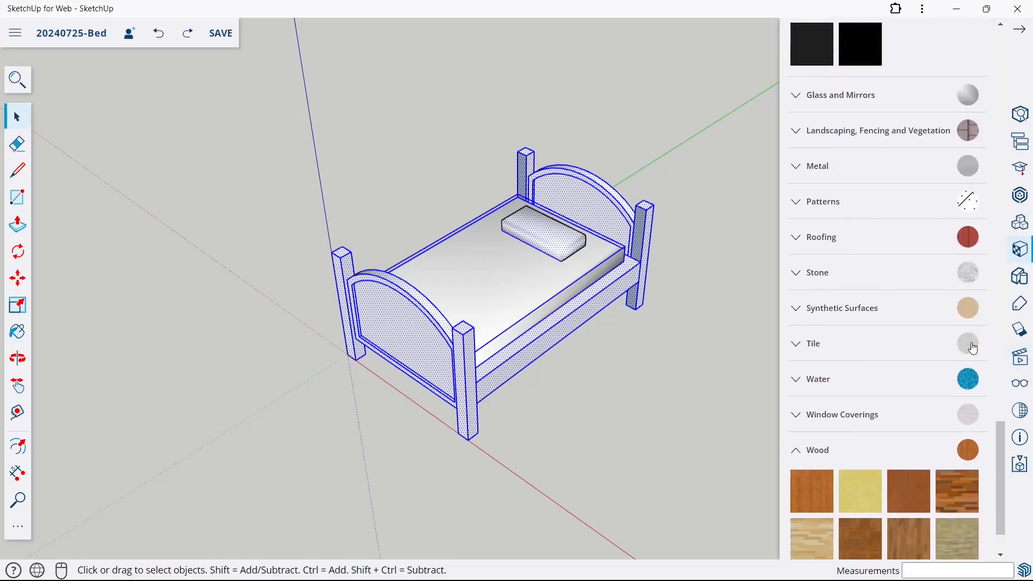
scroll(888, 443, "down", 2)
left_click(850, 452)
left_click(528, 255)
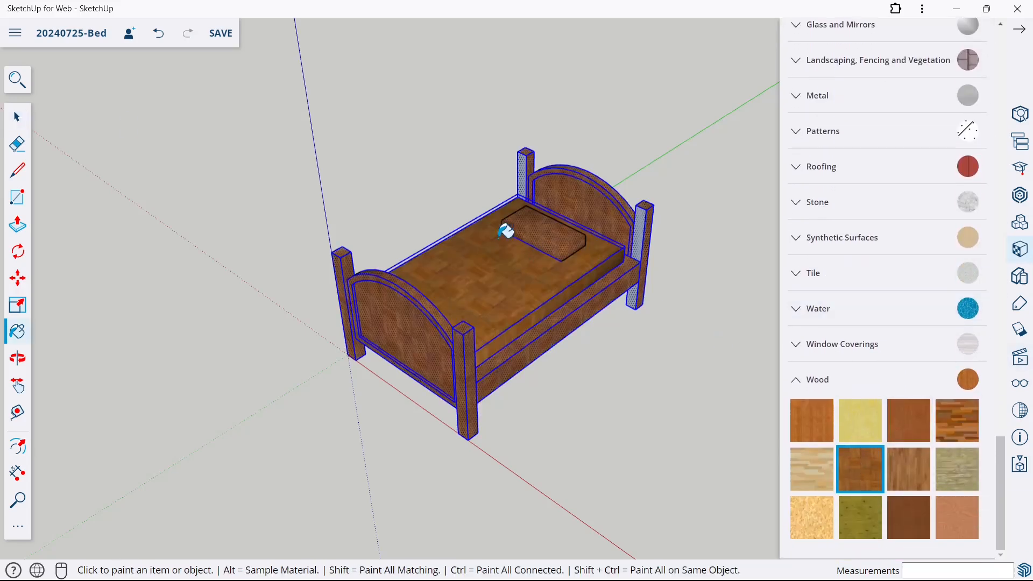
Deselect the bed and paint the pillow white
left_click(20, 125)
left_click(300, 190)
scroll(899, 348, "up", 15)
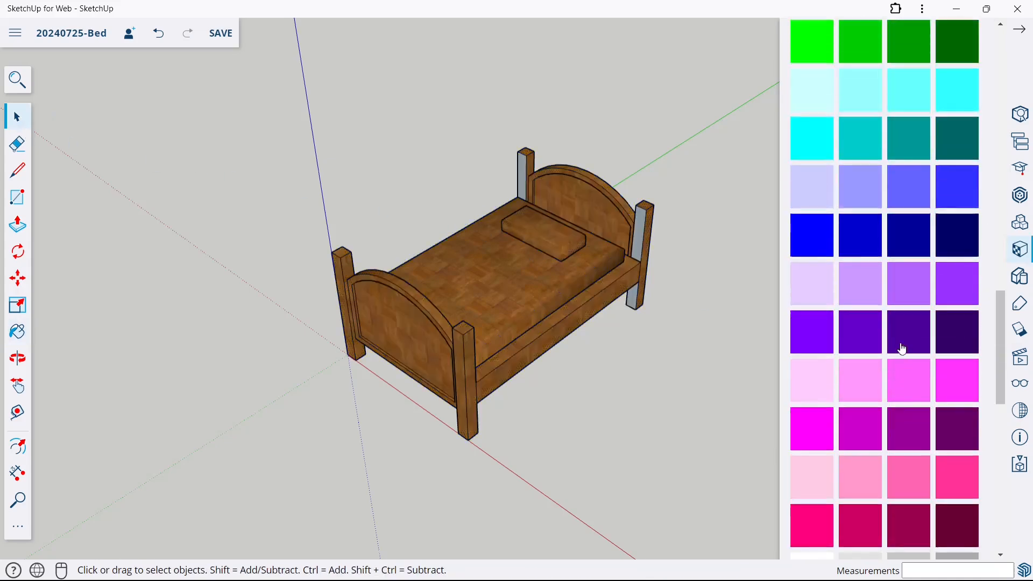
scroll(825, 341, "down", 3)
scroll(826, 341, "up", 5)
scroll(818, 355, "down", 3)
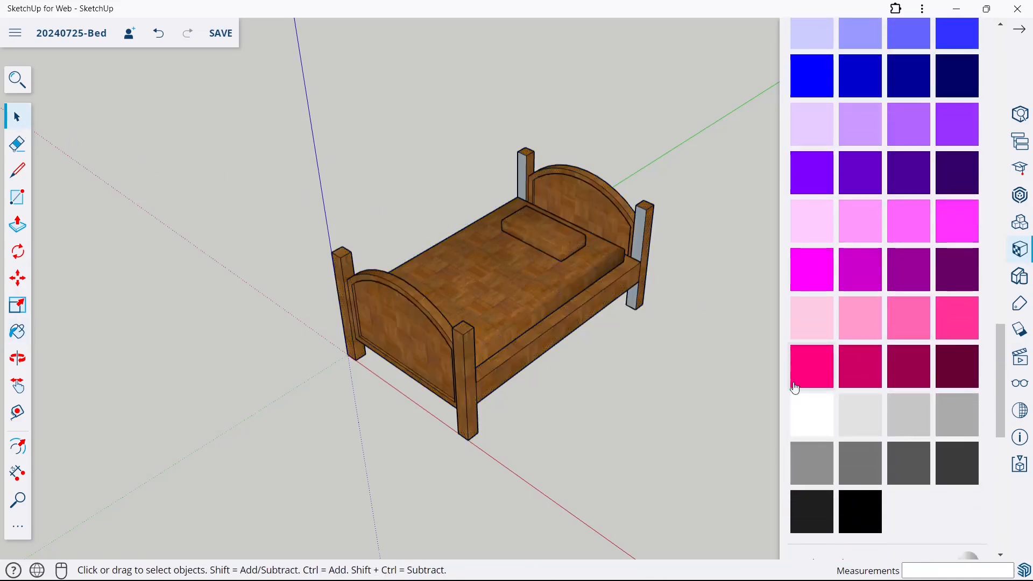
left_click(810, 411)
left_click(565, 238)
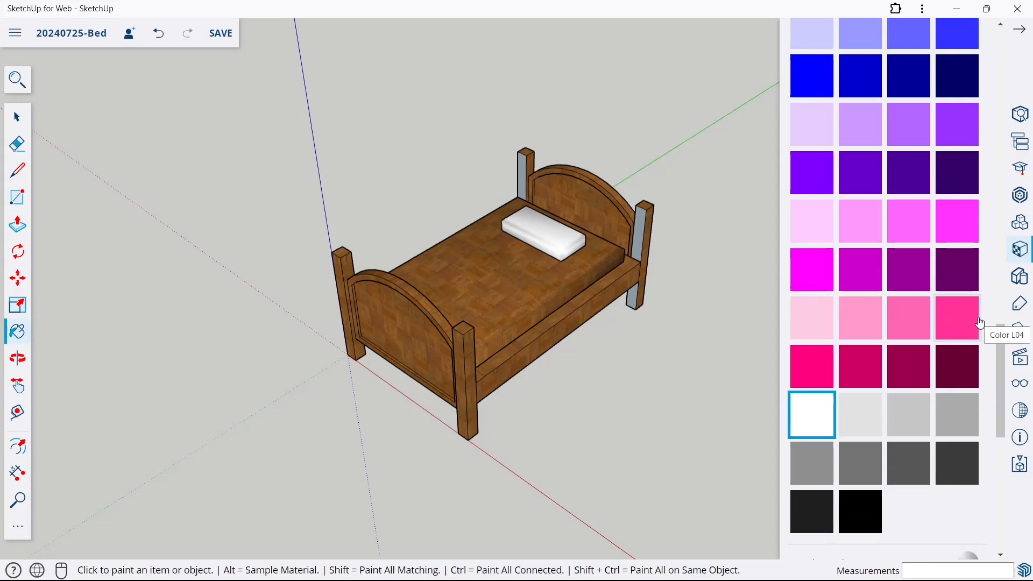
Paint the unpainted blue-grey faces of the two headboard posts with Wood Floor Parquet
scroll(935, 363, "down", 10)
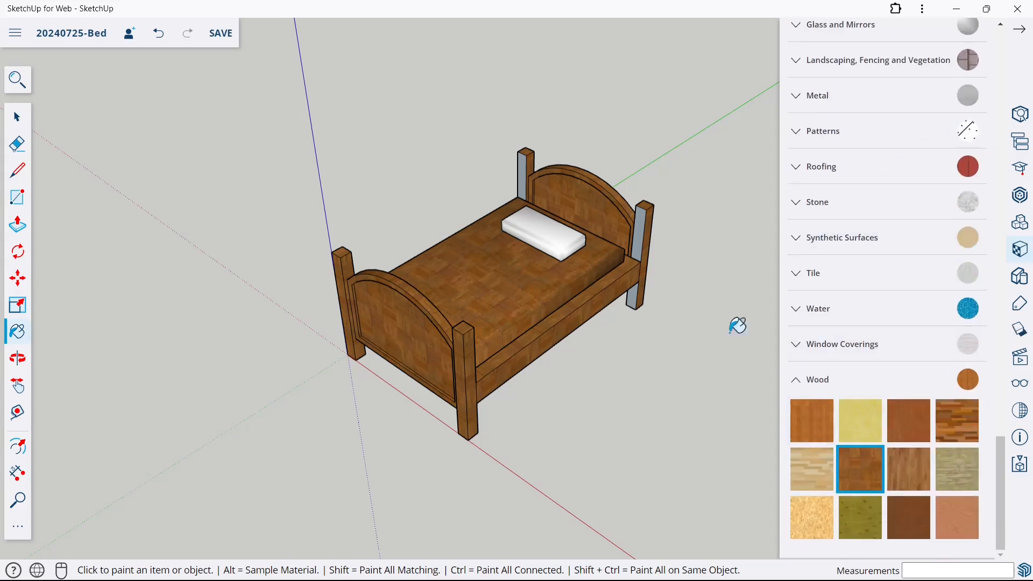
scroll(631, 256, "up", 3)
left_click(680, 261)
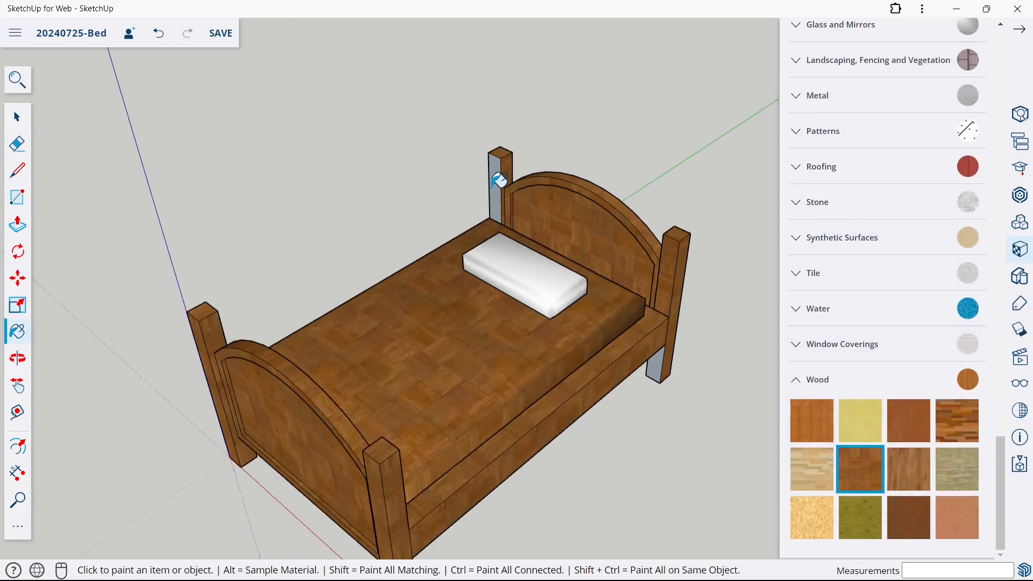
left_click(499, 180)
mouse_move(500, 181)
middle_mouse_down()
mouse_move(666, 195)
mouse_move(692, 400)
mouse_move(683, 211)
middle_mouse_up()
Paint the unpainted inner faces of the foot posts and the foot panel beneath the bed base with Wood Floor Parquet
mouse_move(483, 413)
middle_mouse_down()
mouse_move(502, 350)
mouse_move(350, 279)
middle_mouse_up()
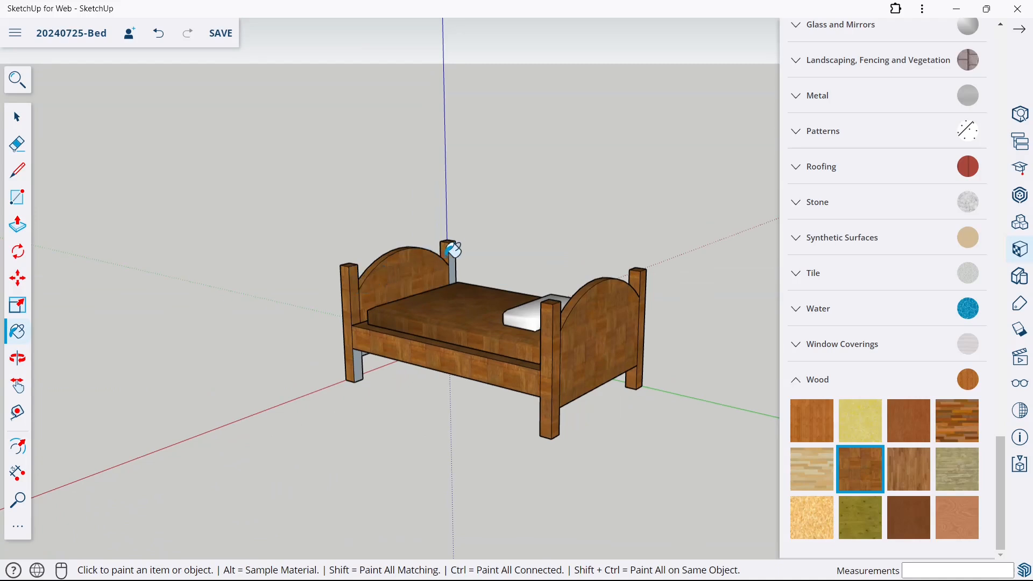
left_click(455, 251)
middle_click_drag(455, 251, 362, 399)
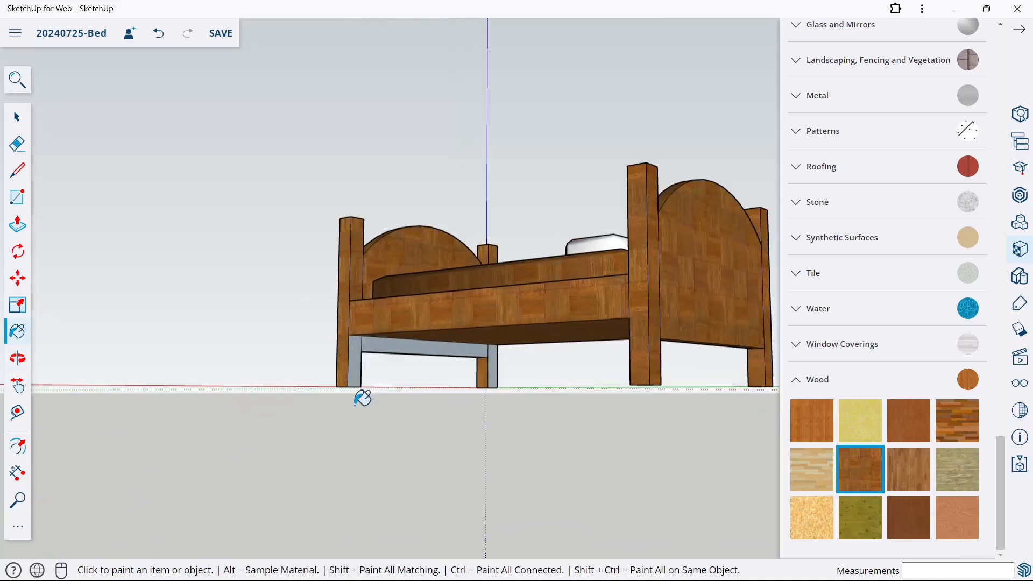
left_click(400, 345)
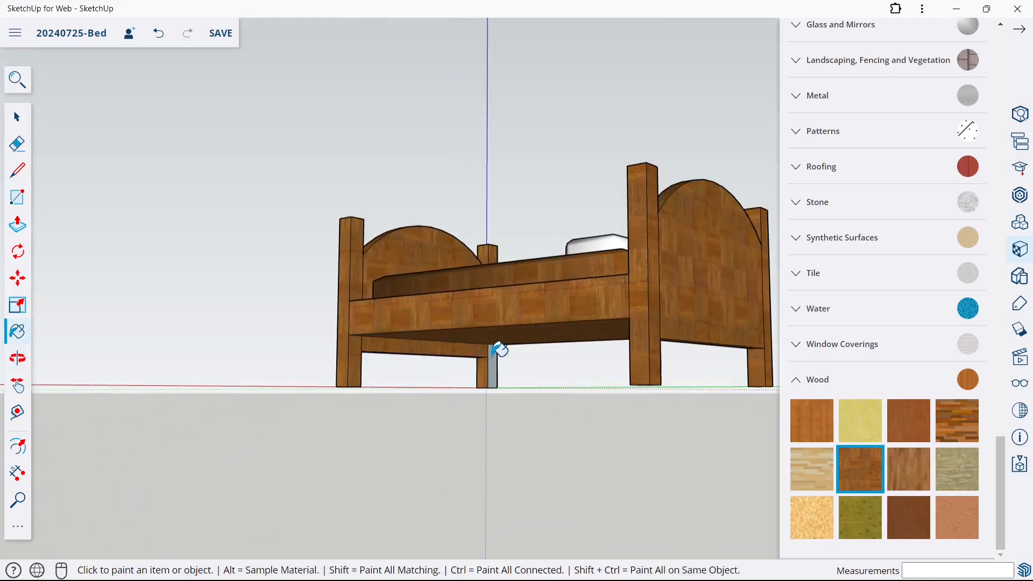
left_click(493, 355)
mouse_move(491, 346)
middle_mouse_down()
mouse_move(611, 415)
mouse_move(498, 360)
mouse_move(571, 409)
middle_mouse_up()
Paint the mattress with the Carpet Berber Pattern Gray material
scroll(954, 351, "up", 15)
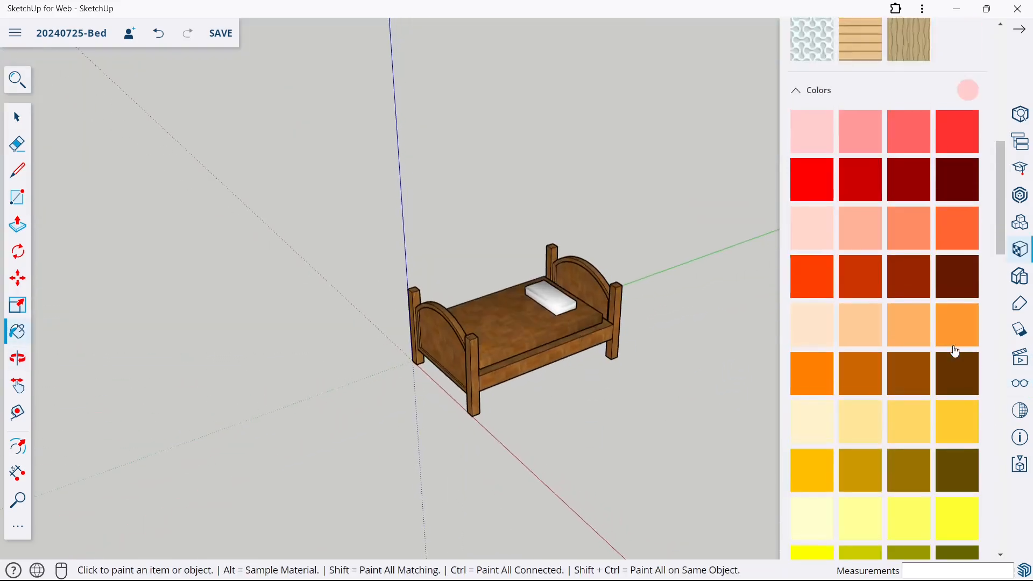
scroll(954, 350, "up", 10)
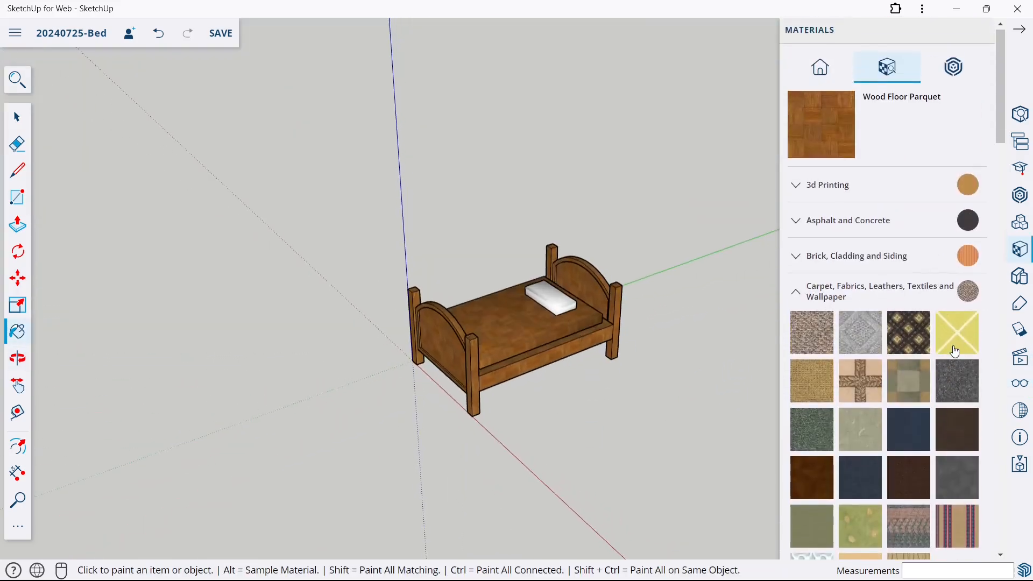
left_click(860, 333)
scroll(478, 271, "up", 3)
left_click(529, 313)
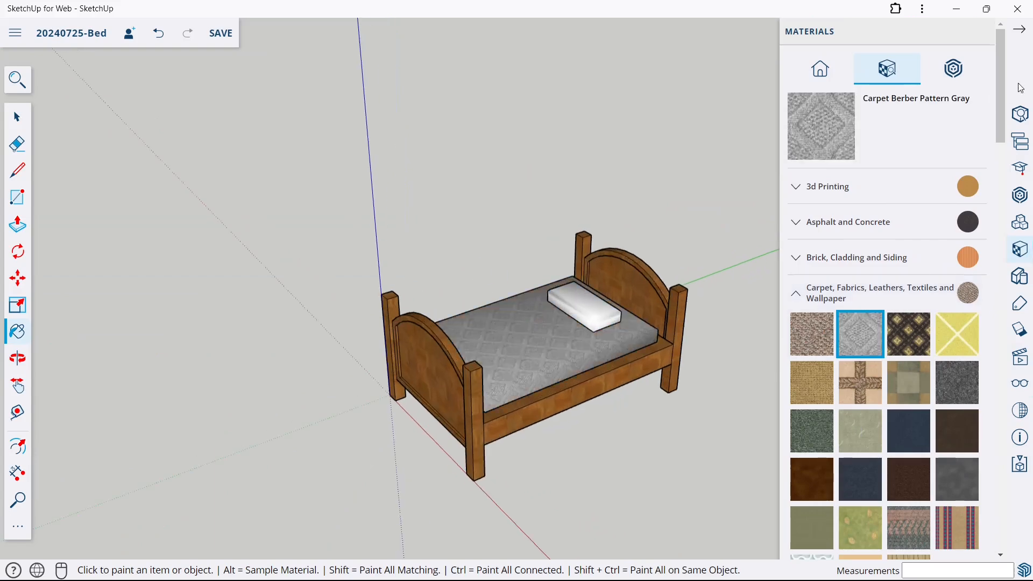
Hide the drawing axes and close the display settings
left_click(1024, 383)
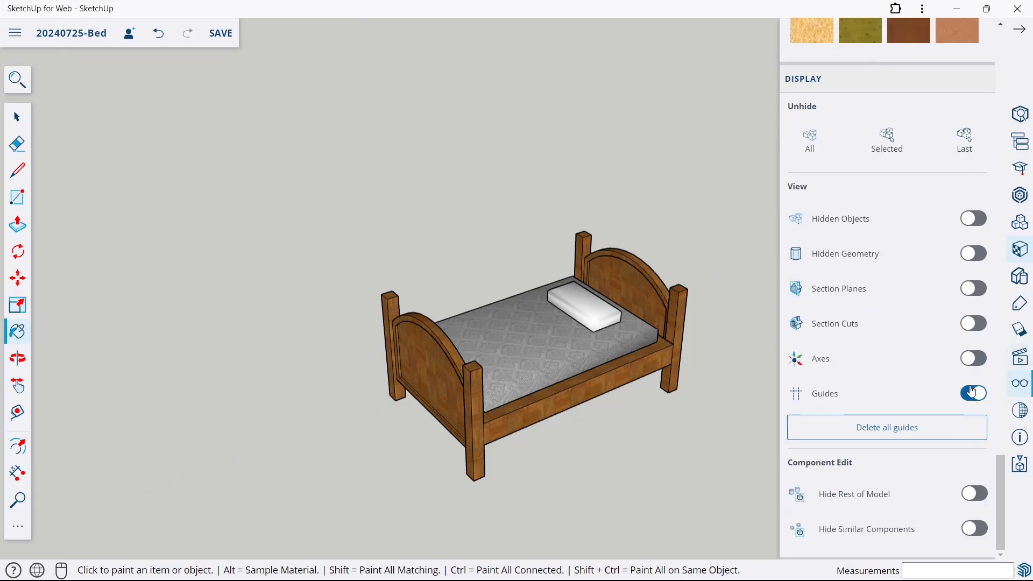
left_click(1020, 30)
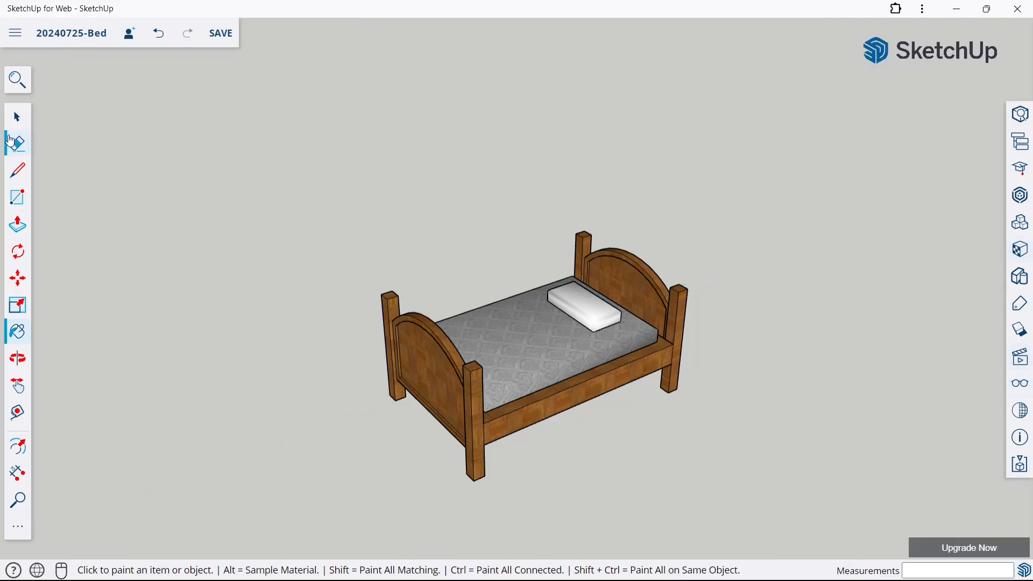
left_click(17, 117)
scroll(350, 137, "down", 3)
middle_click_drag(500, 199, 386, 268)
scroll(507, 279, "up", 2)
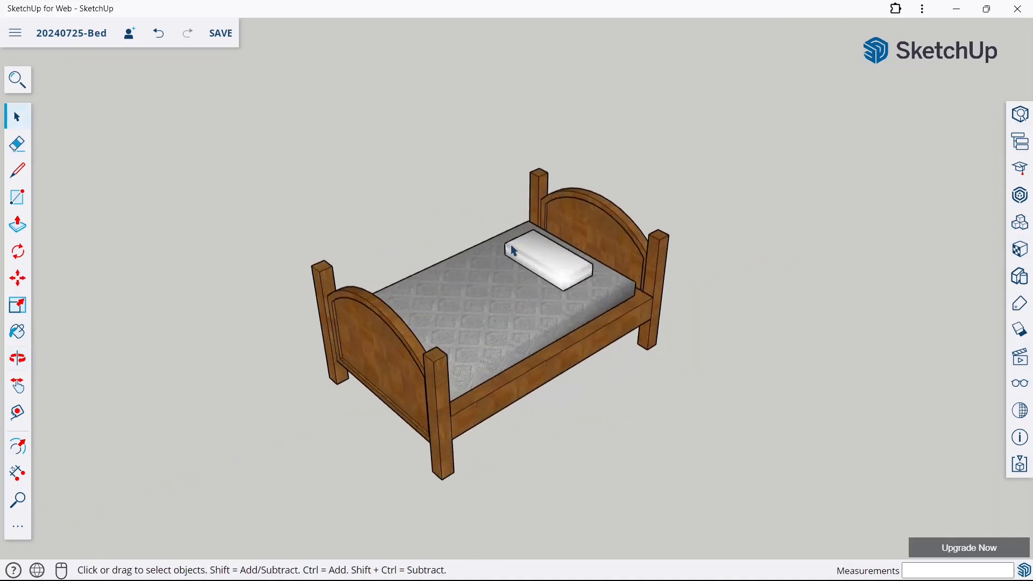
middle_click_drag(513, 251, 625, 243)
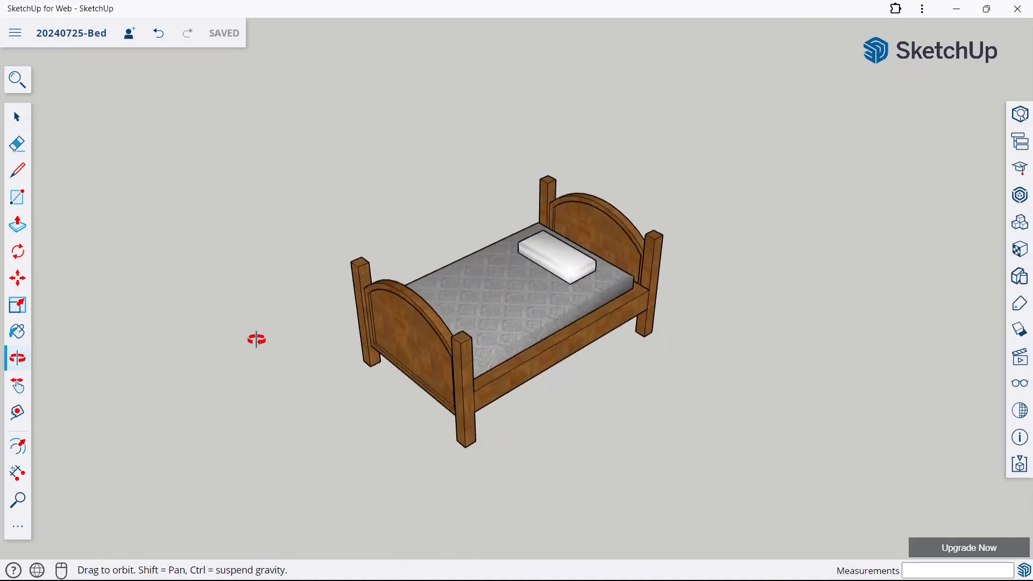
middle_click_drag(256, 339, 509, 264)
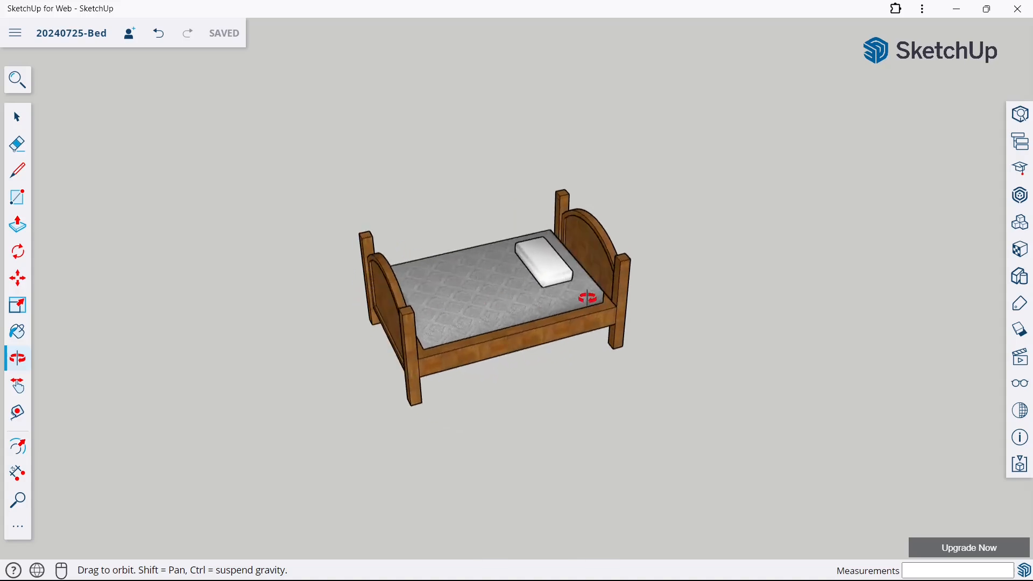